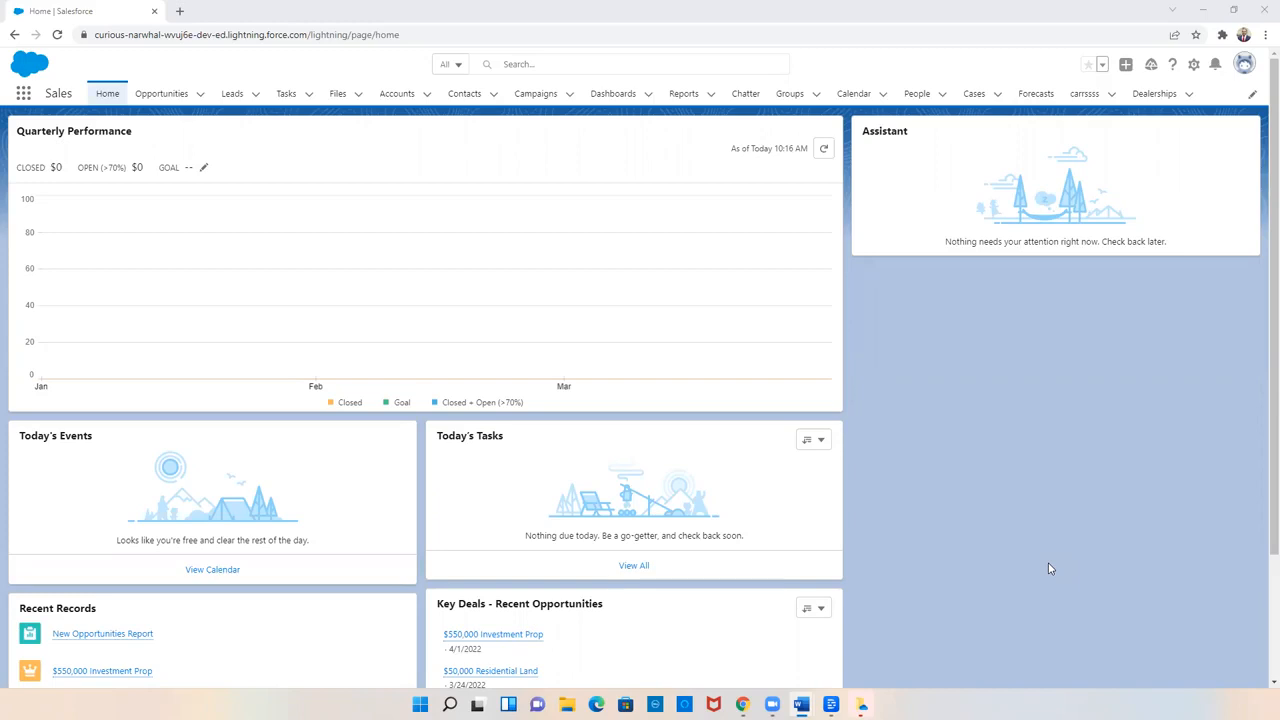
Open the Reports list in the Sales app.
click(24, 94)
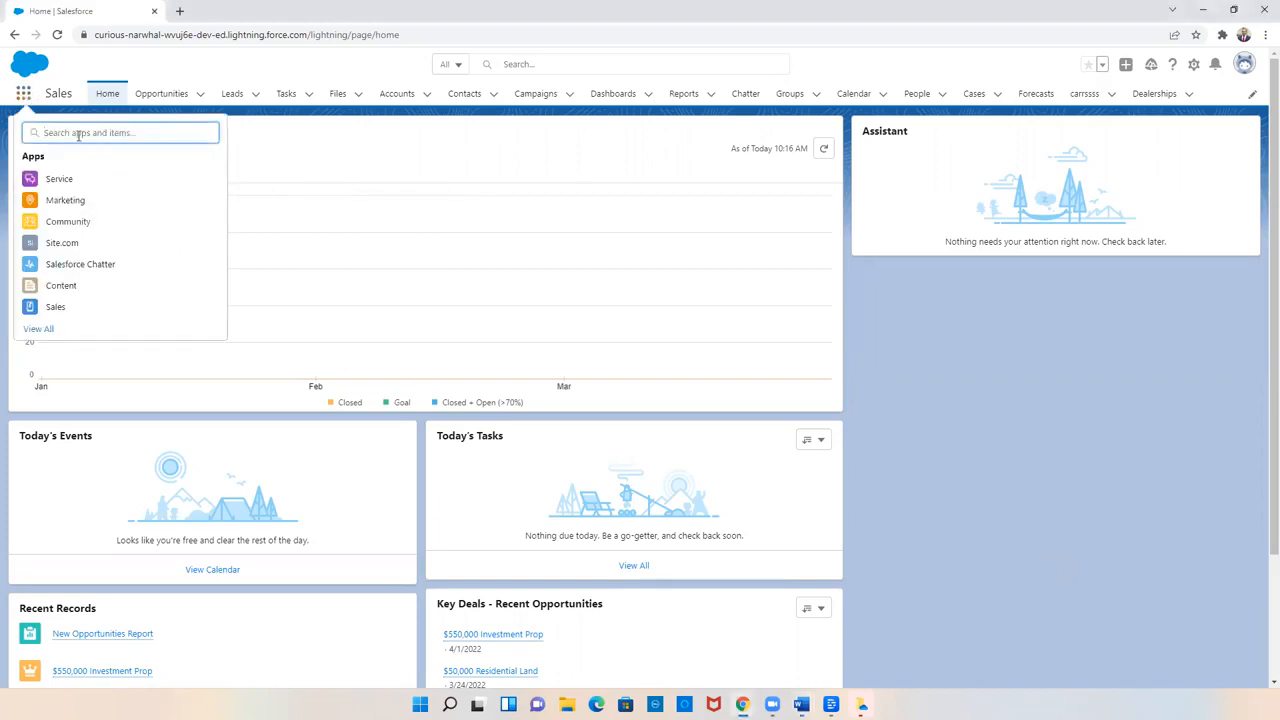
click(76, 310)
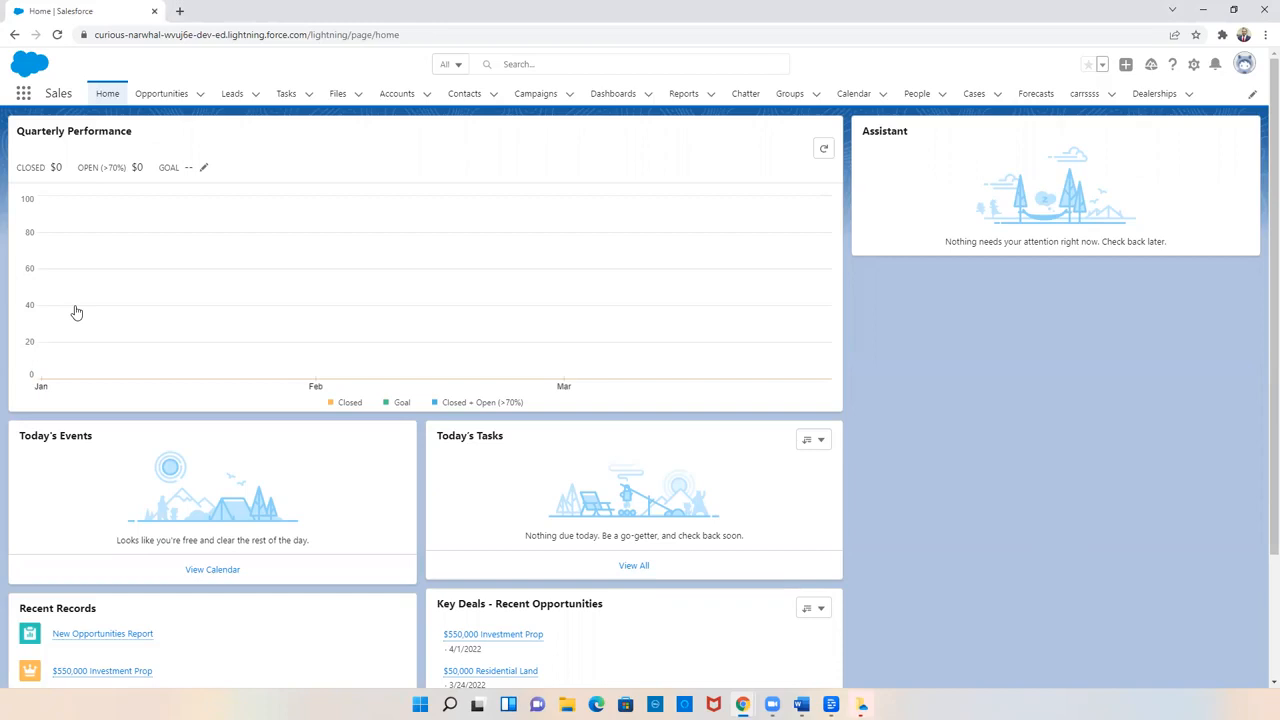
click(683, 94)
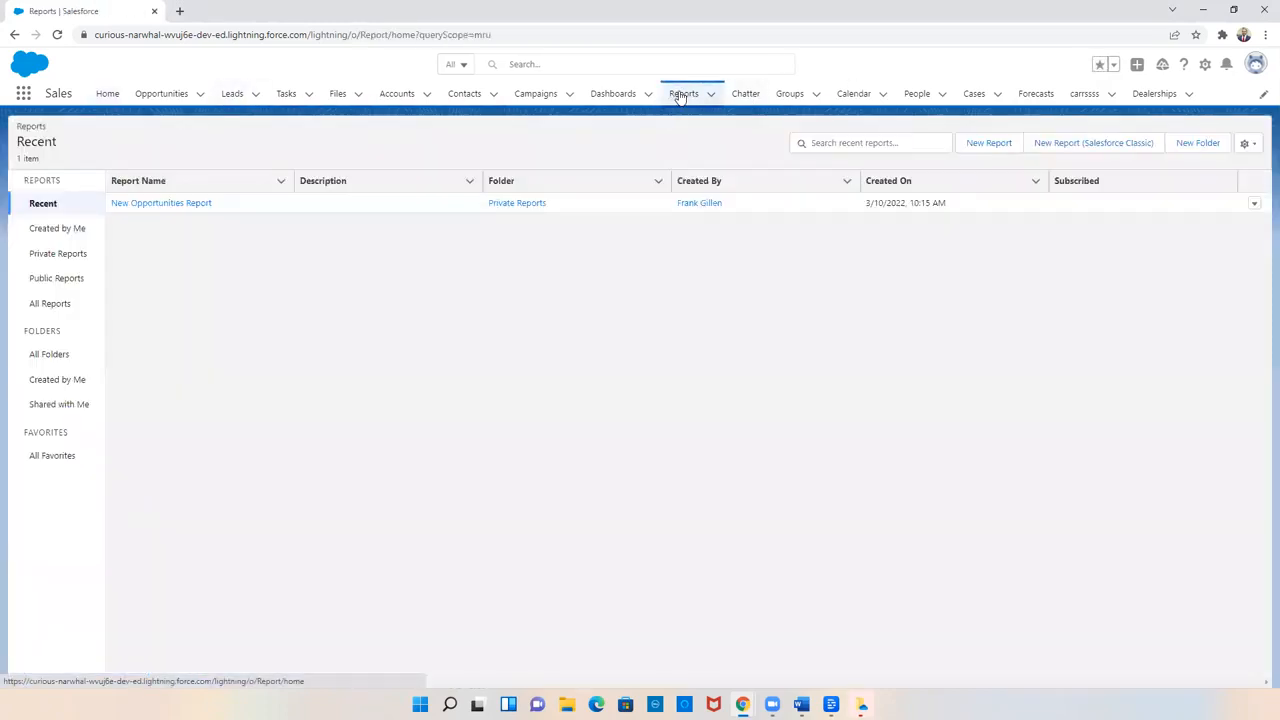
Create a new report of the Opportunities report type.
click(990, 150)
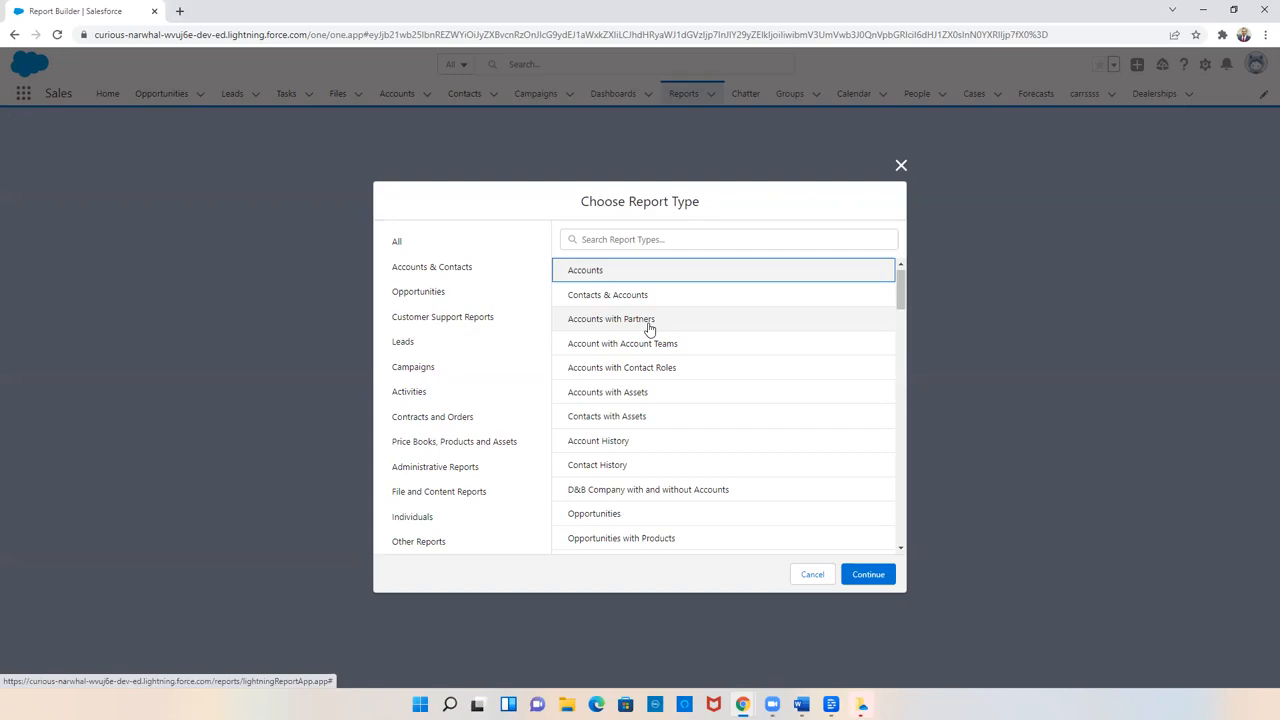
click(460, 299)
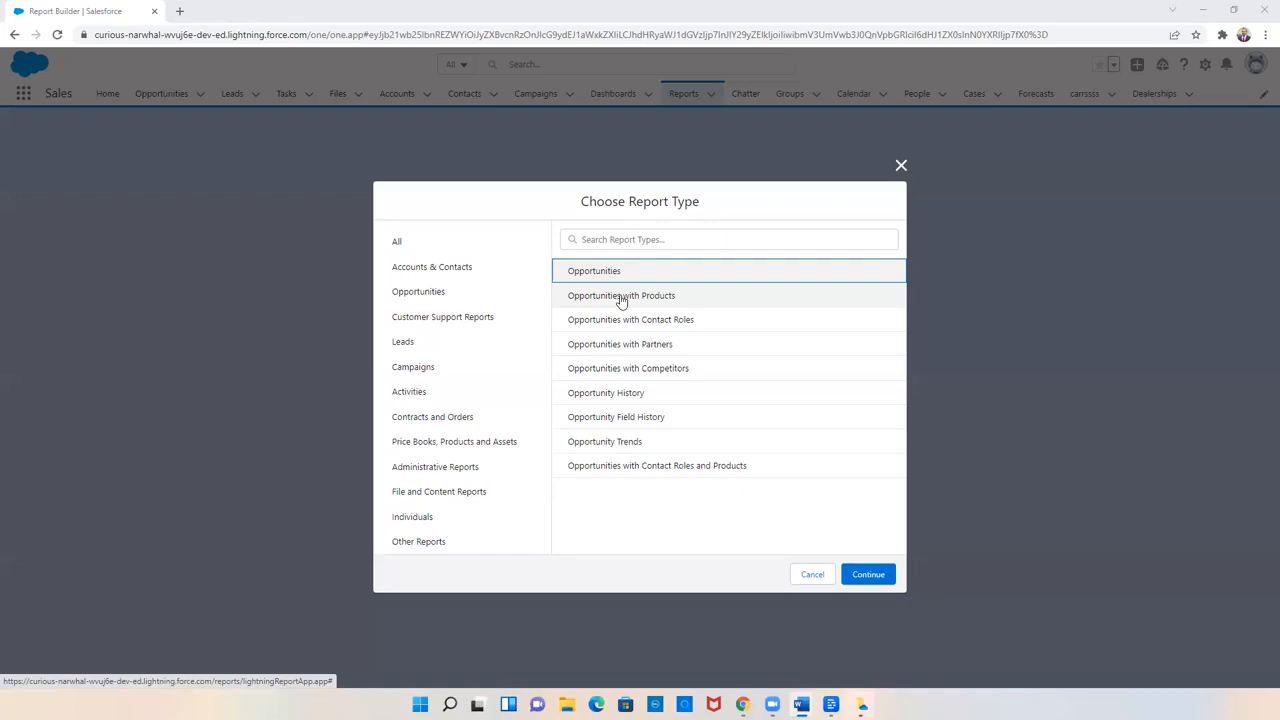
click(642, 276)
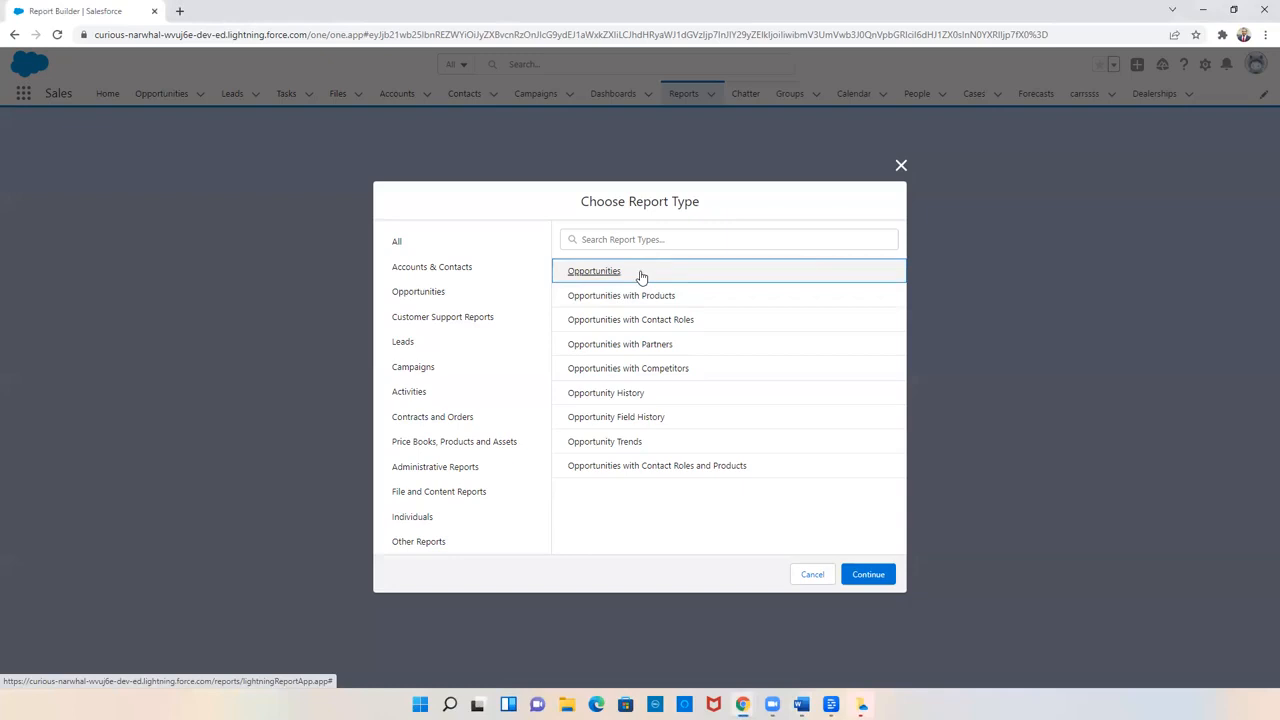
click(867, 575)
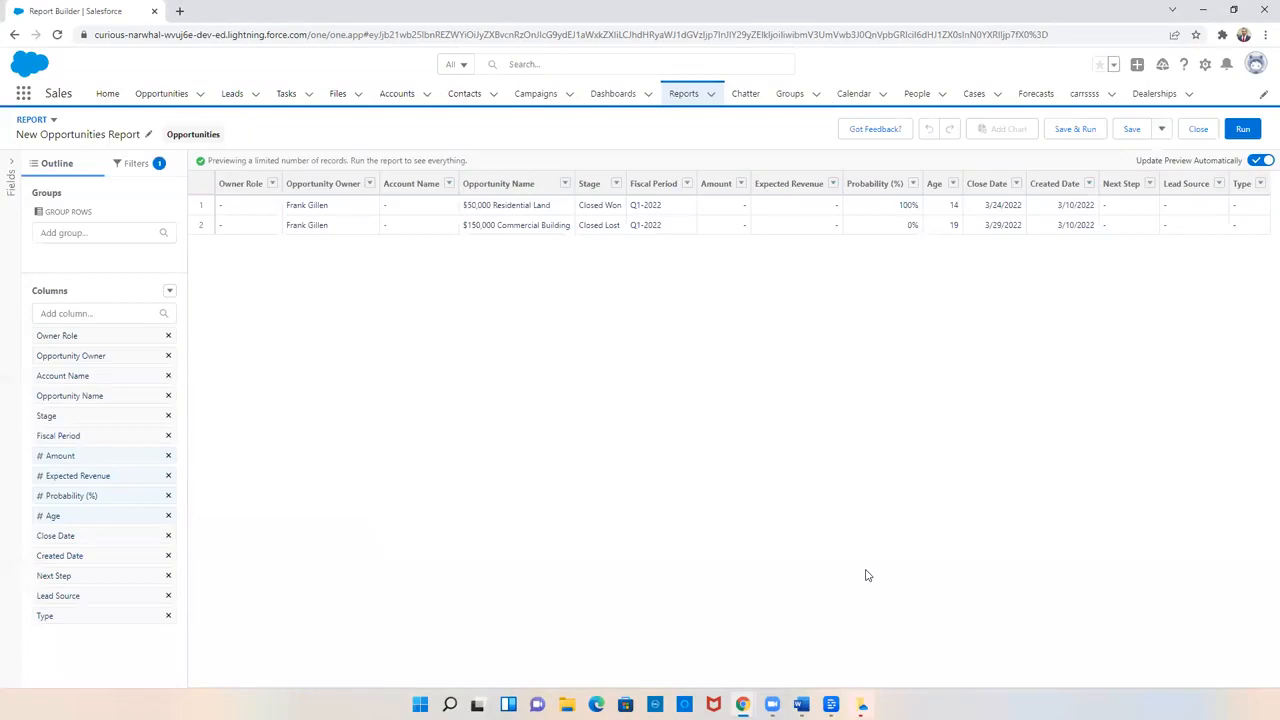
Rename the report as First Report.
key(alt+Tab)
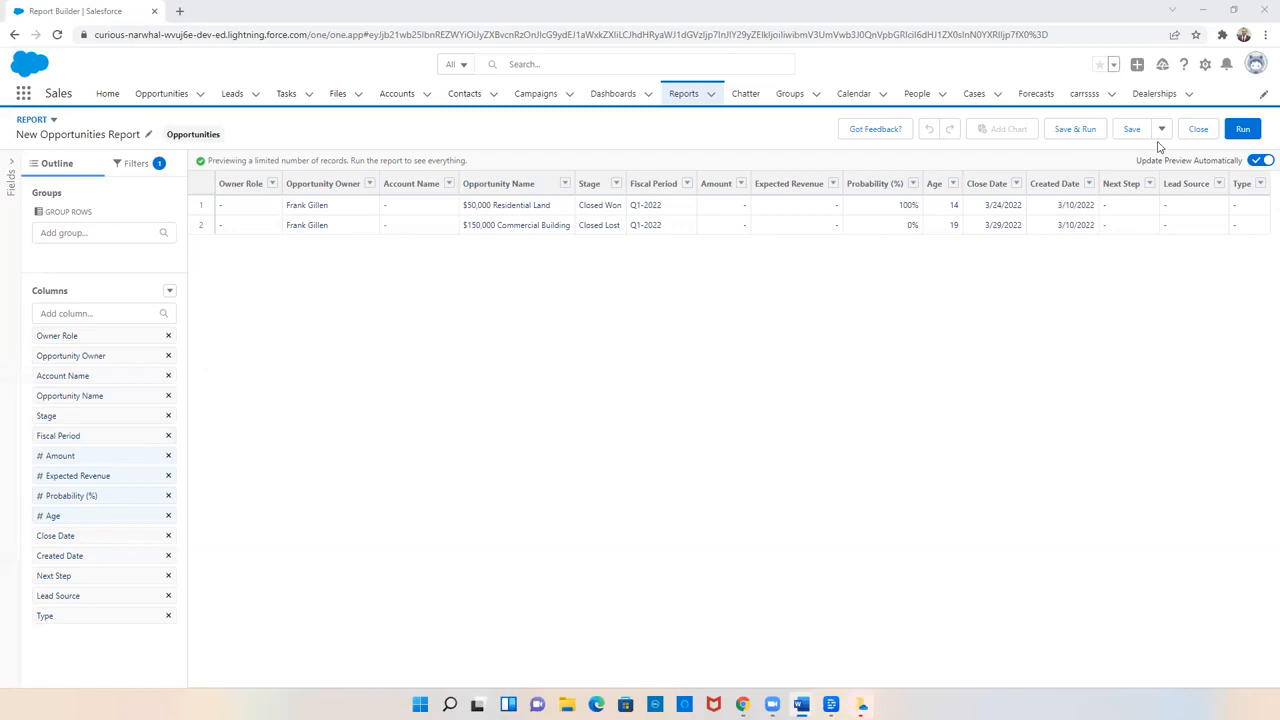
click(85, 136)
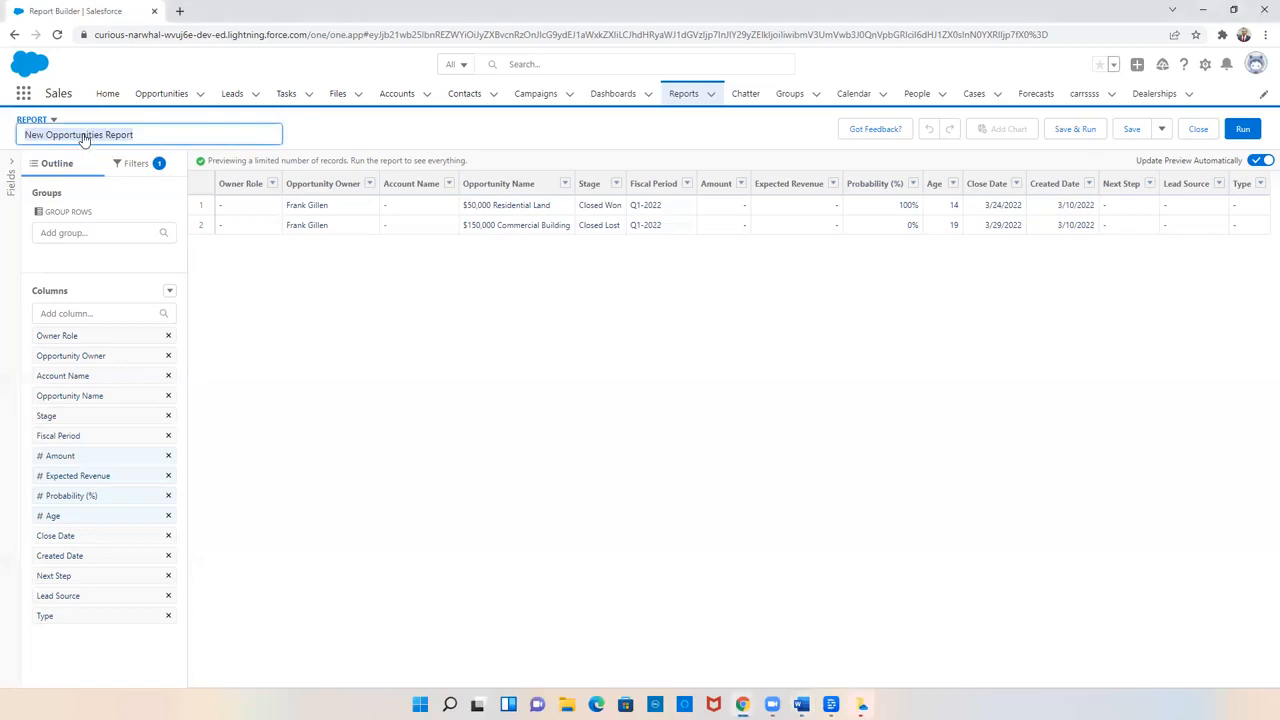
text(First Rp)
text(port)
click(350, 135)
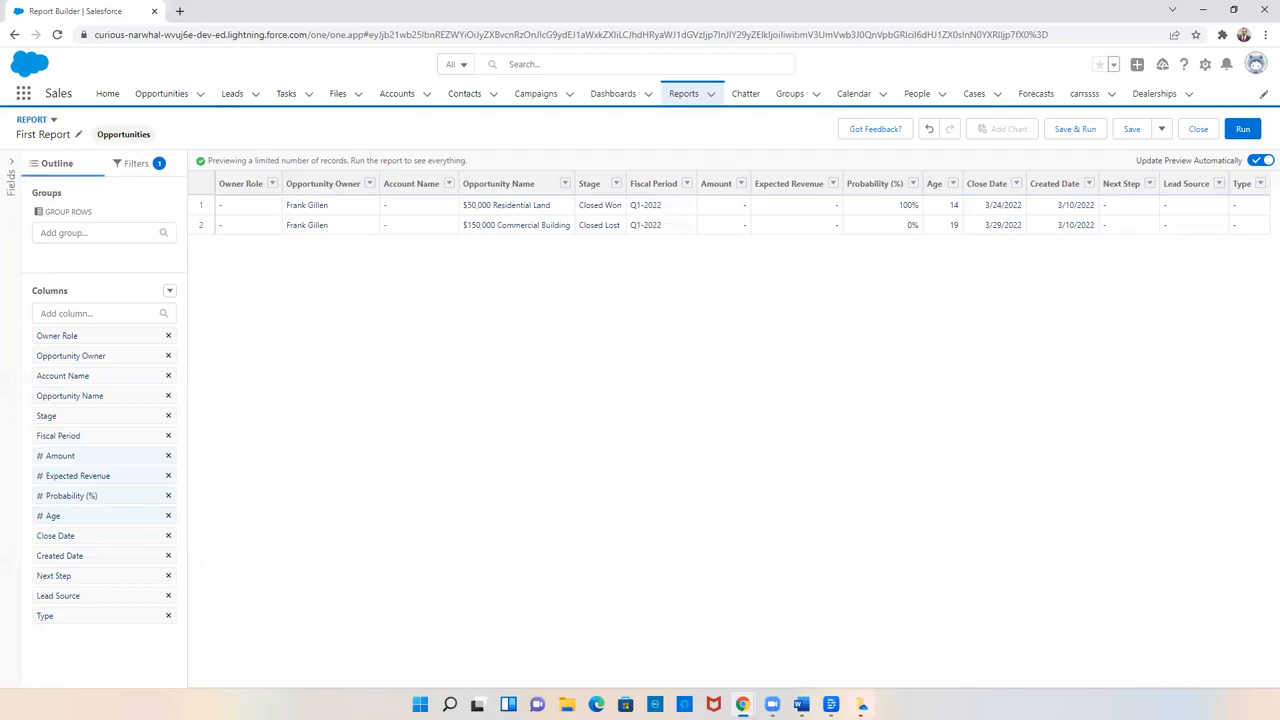
Group the report rows by Opportunity Owner.
click(13, 186)
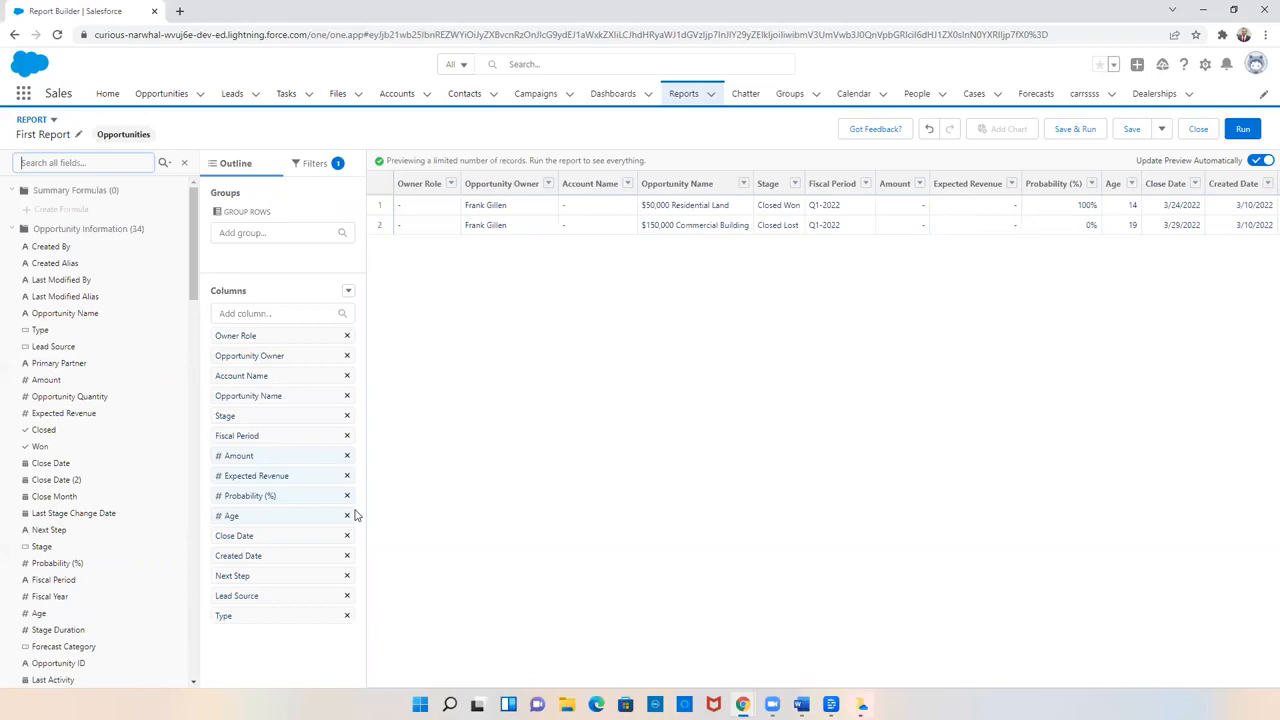
click(184, 162)
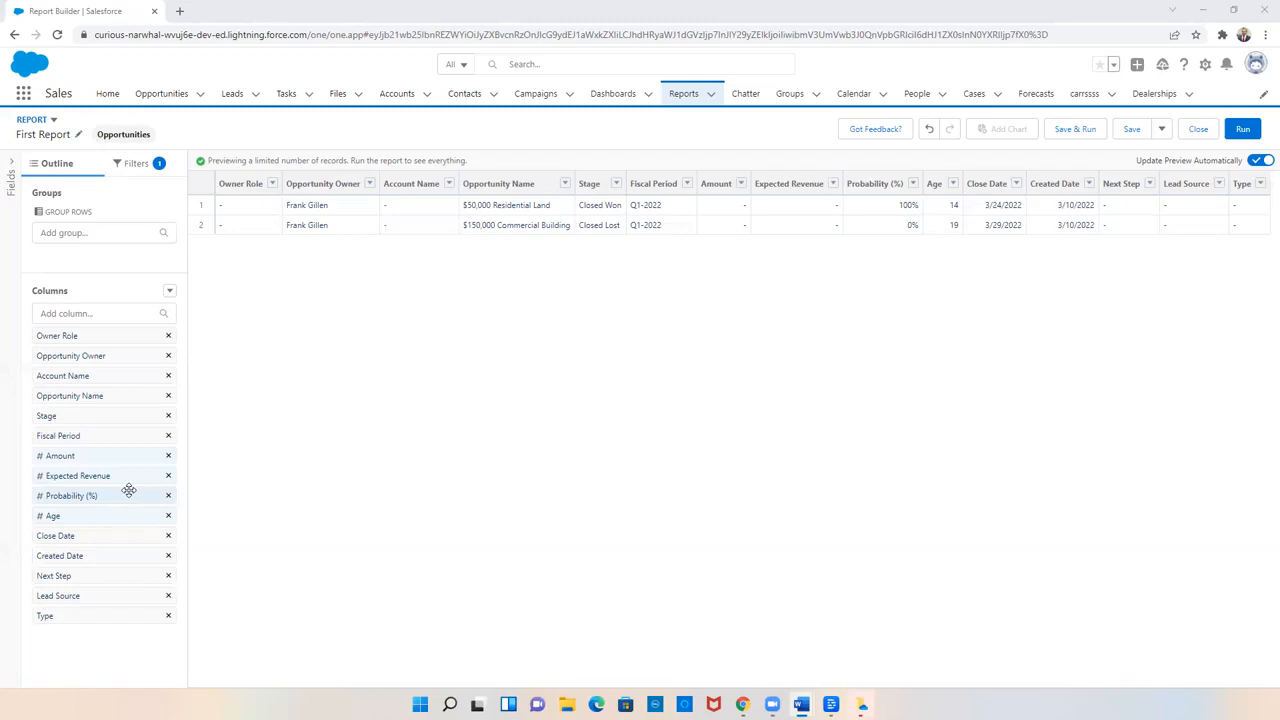
click(106, 232)
text(opportunity ow)
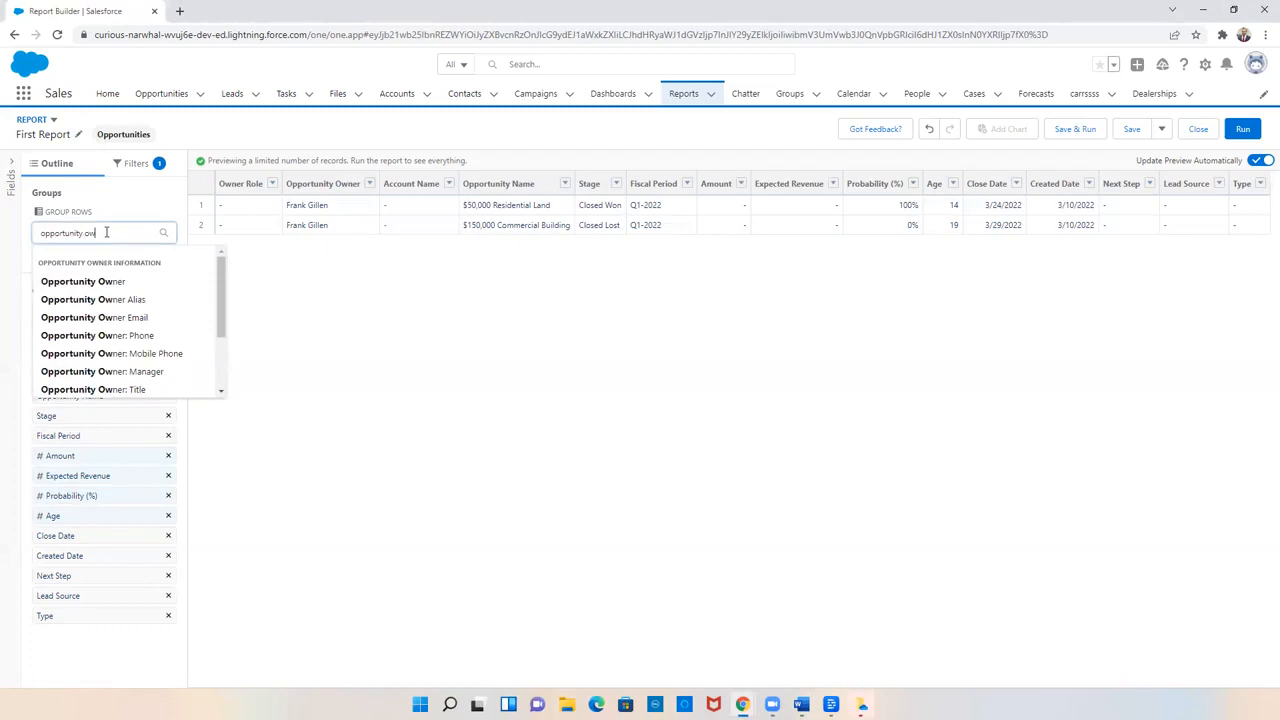
click(116, 282)
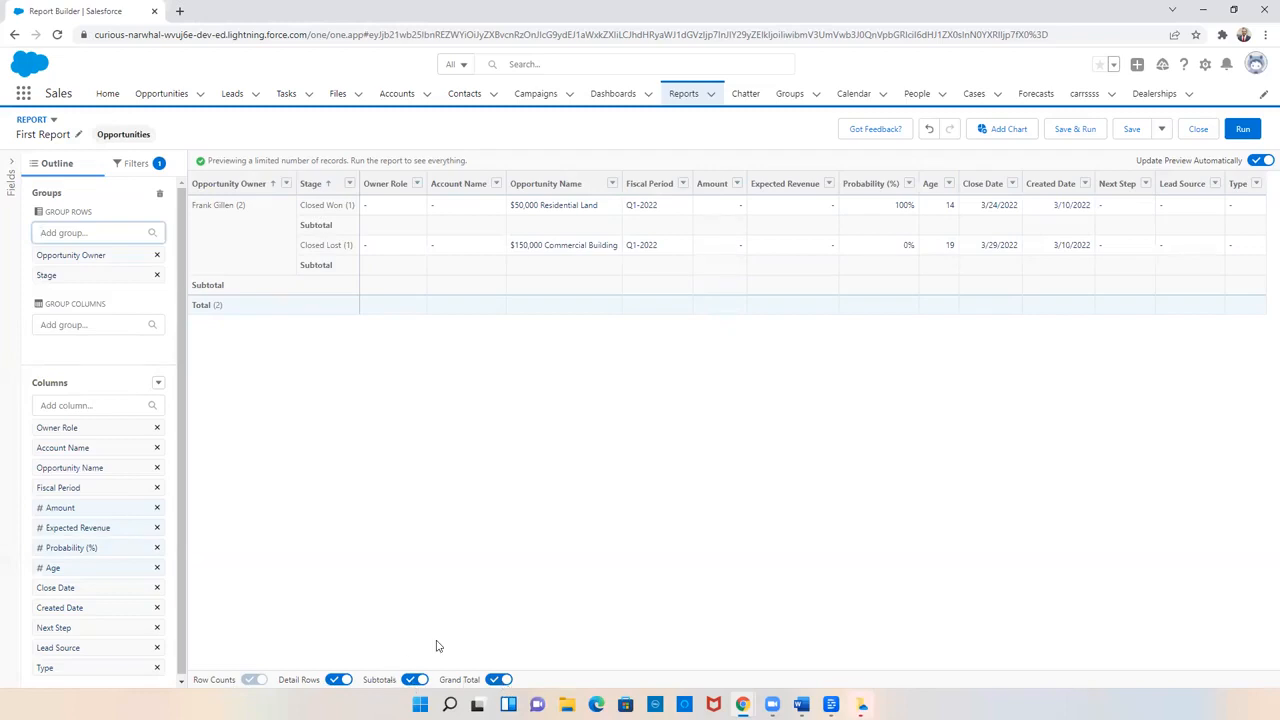
Turn off subtotals in the report.
click(414, 681)
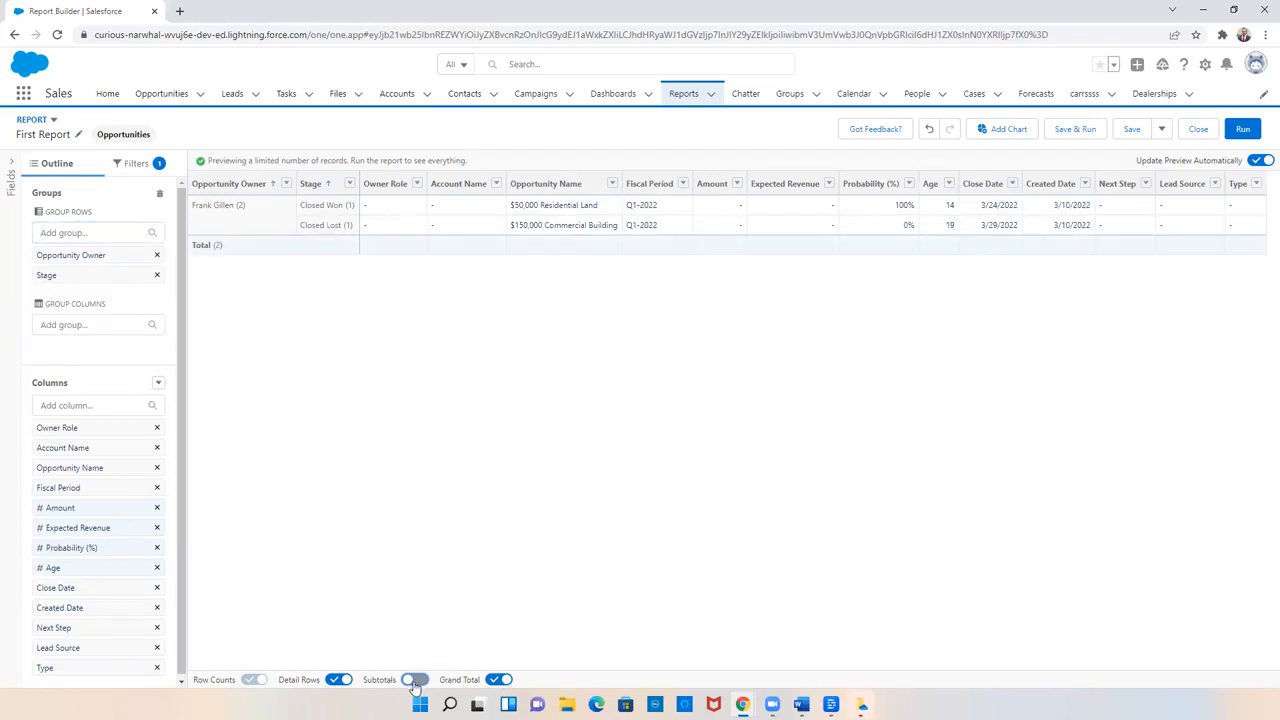
click(414, 681)
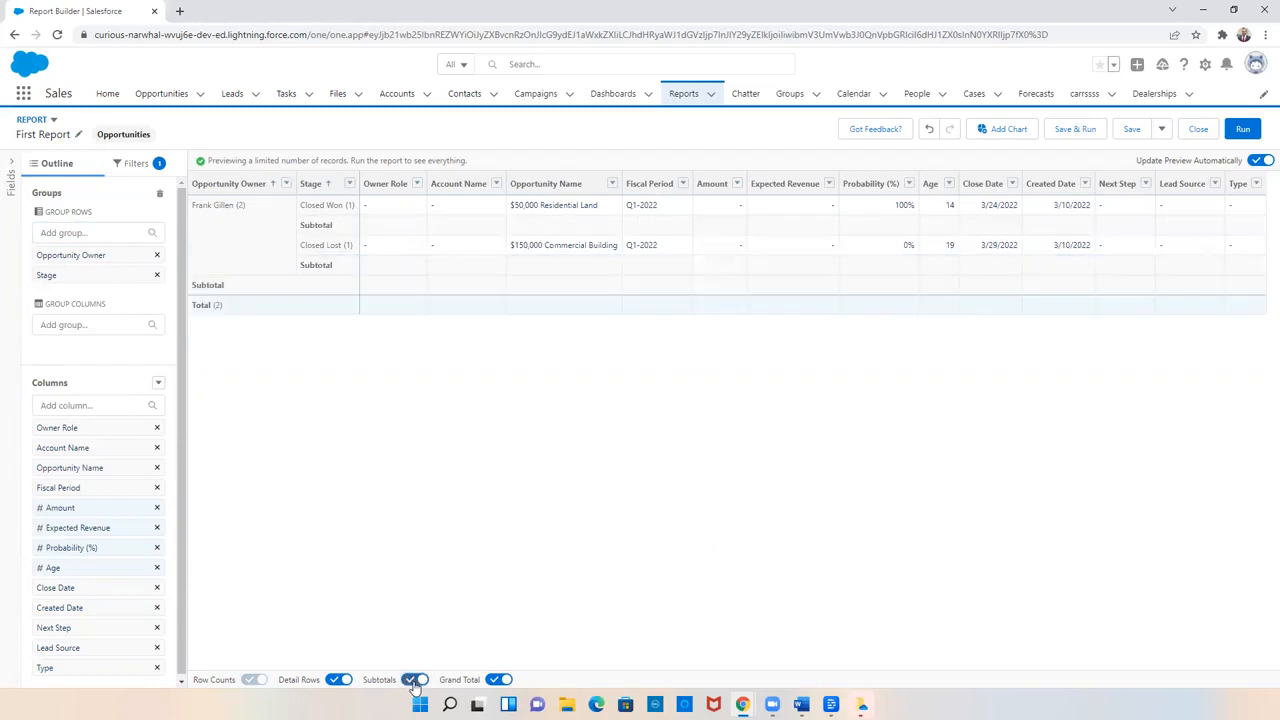
click(414, 681)
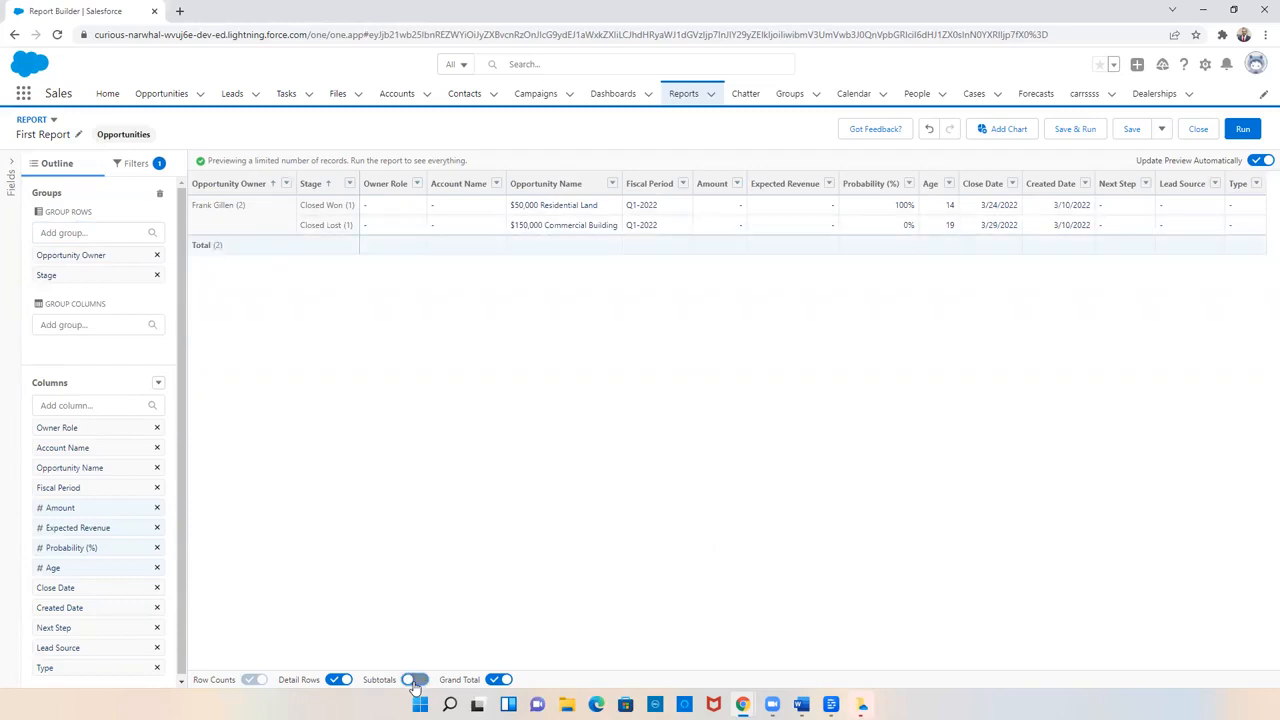
click(338, 680)
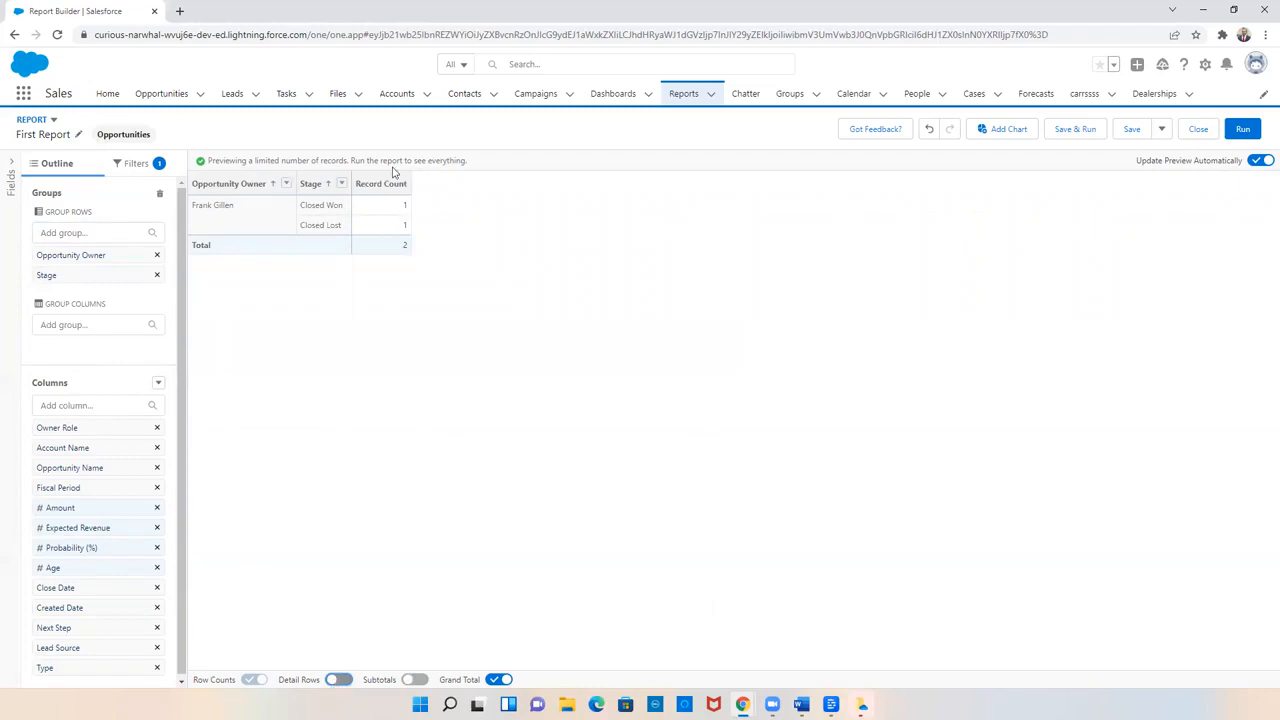
click(338, 680)
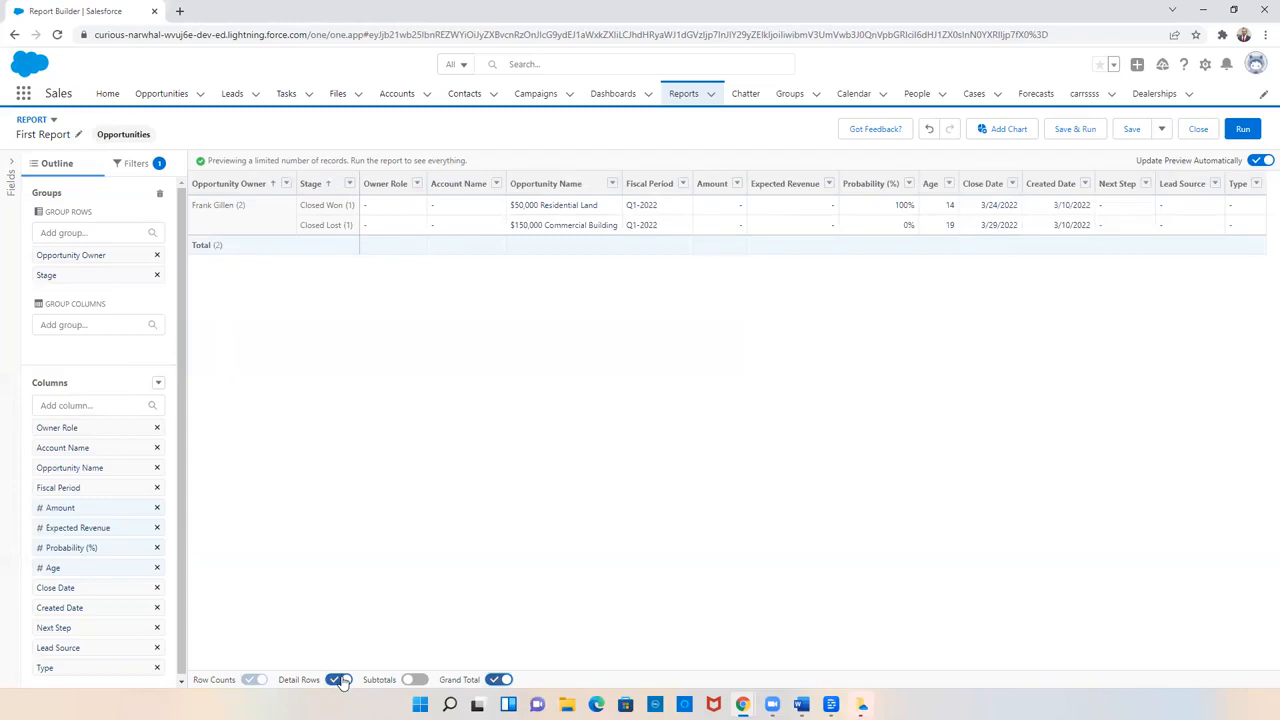
click(500, 680)
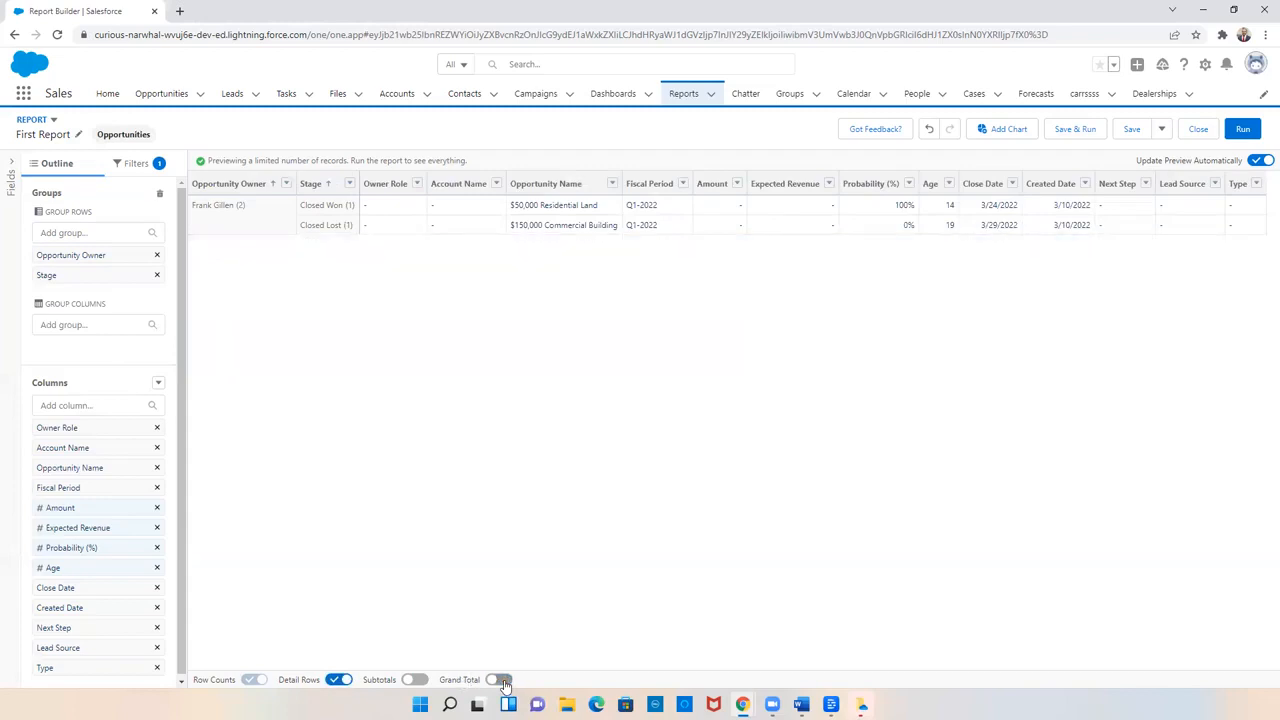
click(500, 680)
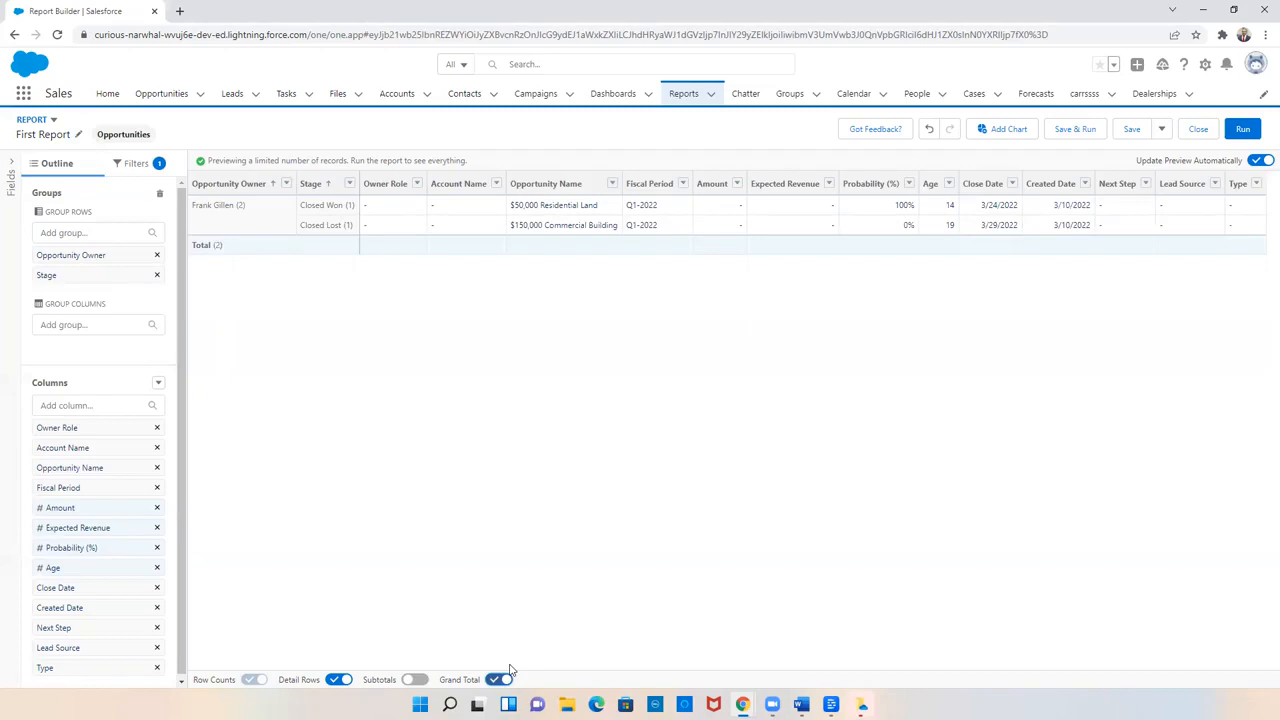
Set the Show Me filter to My opportunities.
click(137, 165)
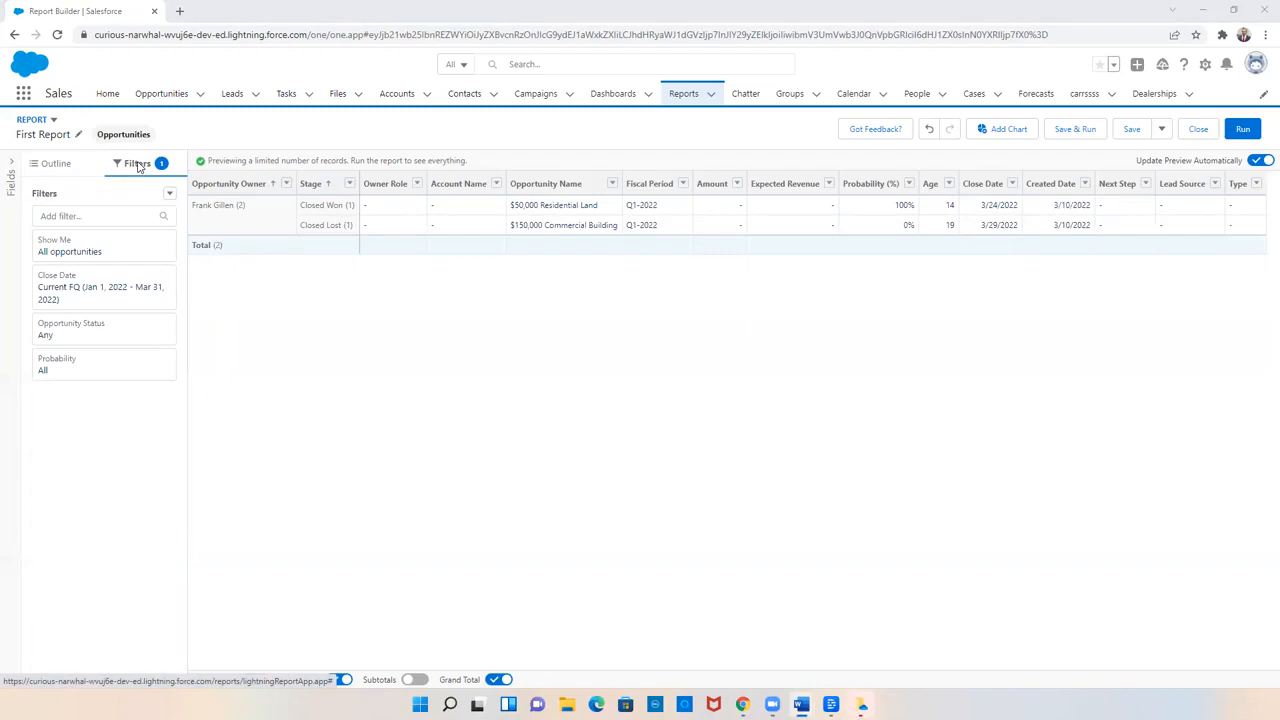
click(68, 247)
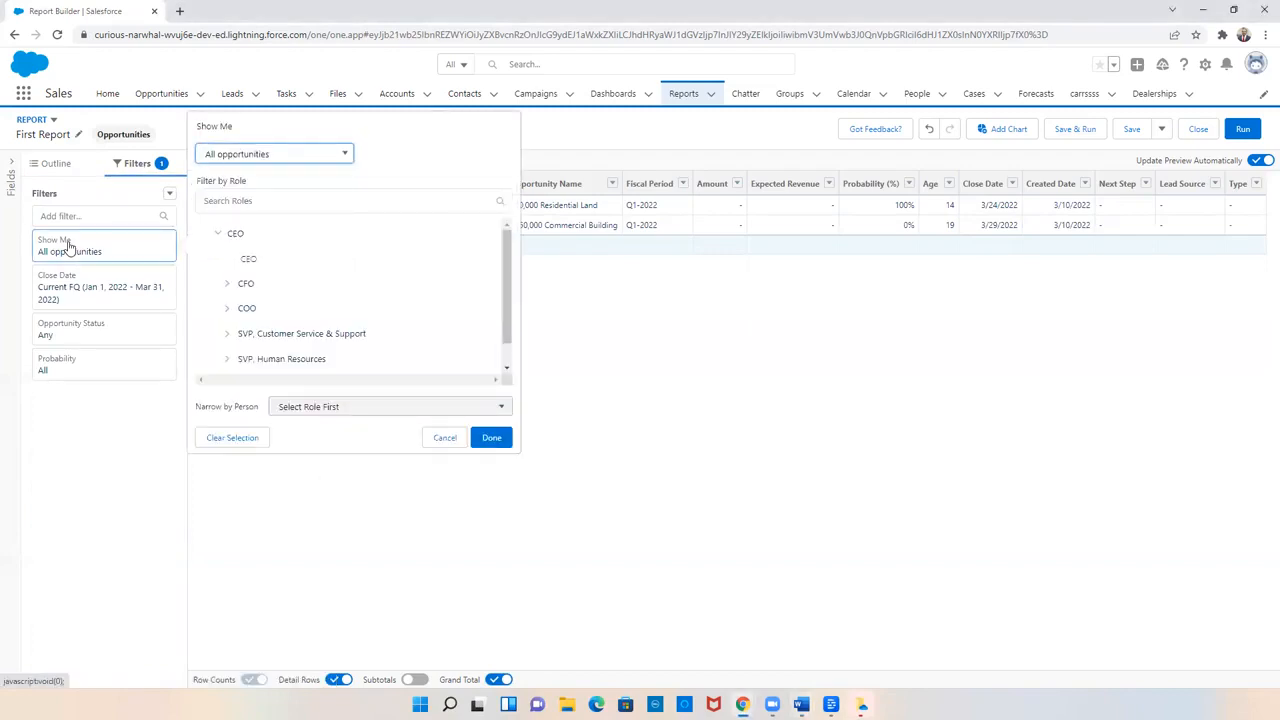
click(316, 156)
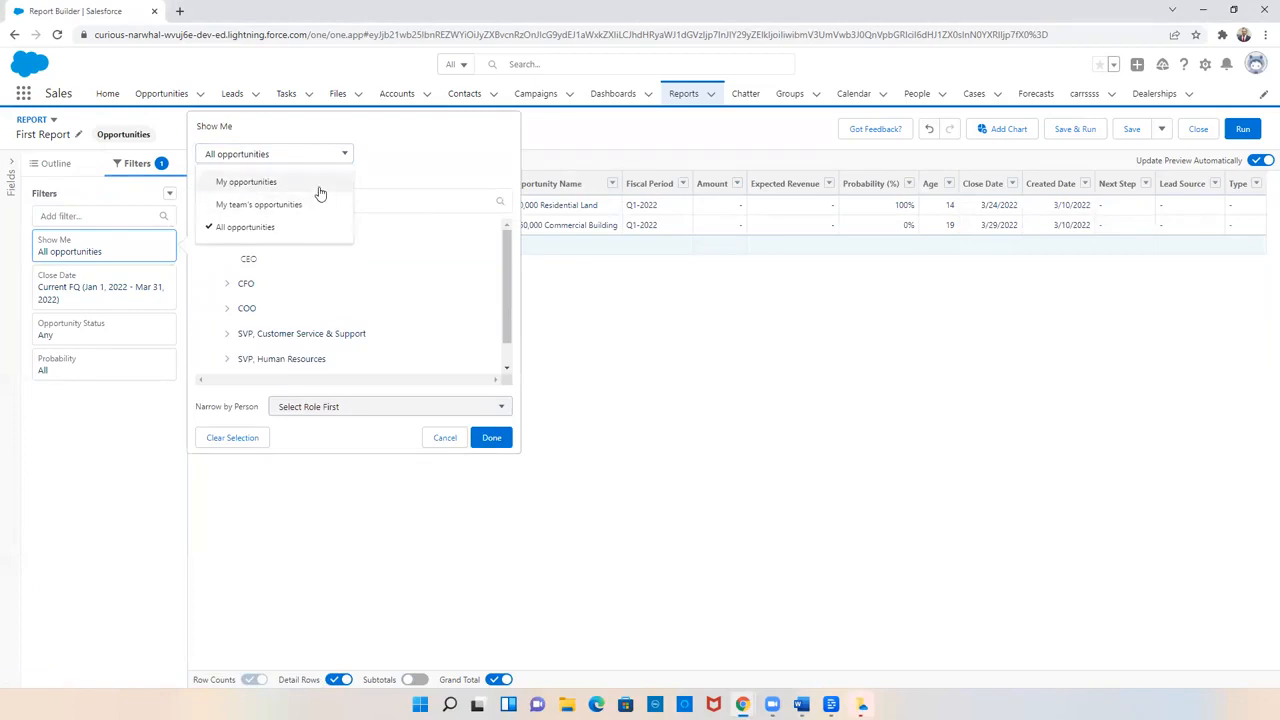
click(320, 189)
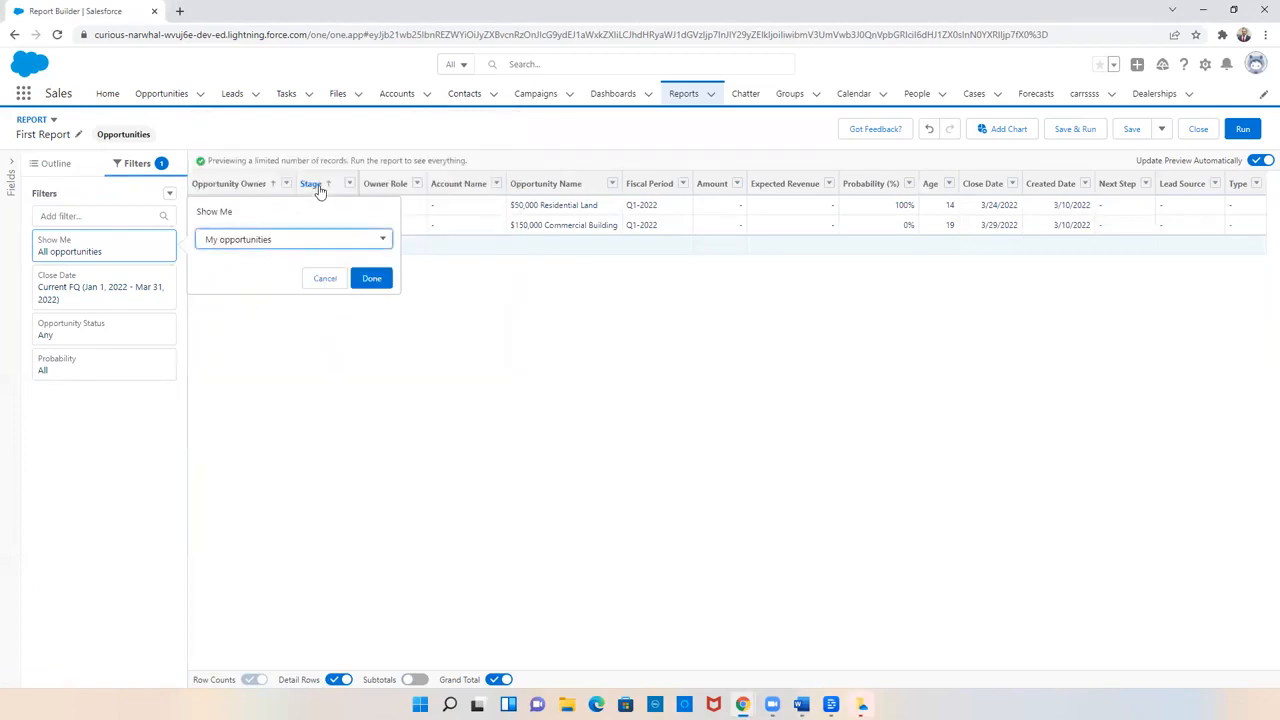
click(371, 278)
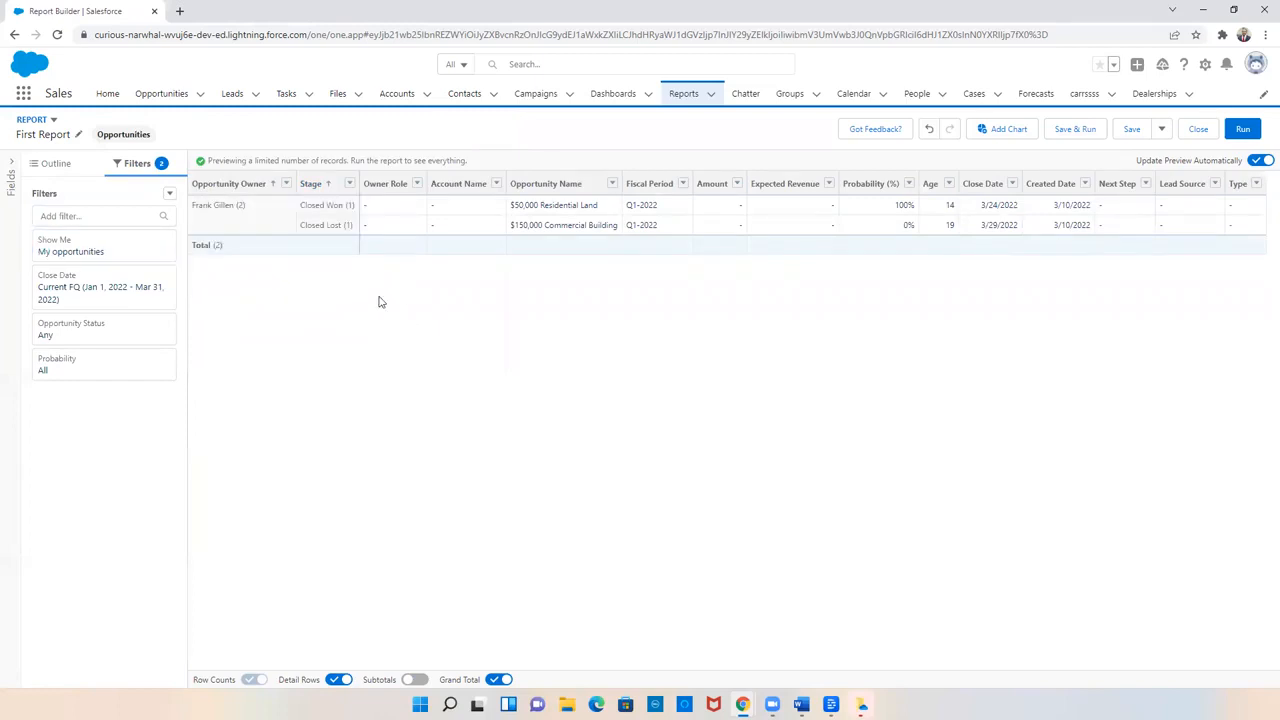
Set the Close Date filter range to Current FY and apply it.
click(86, 292)
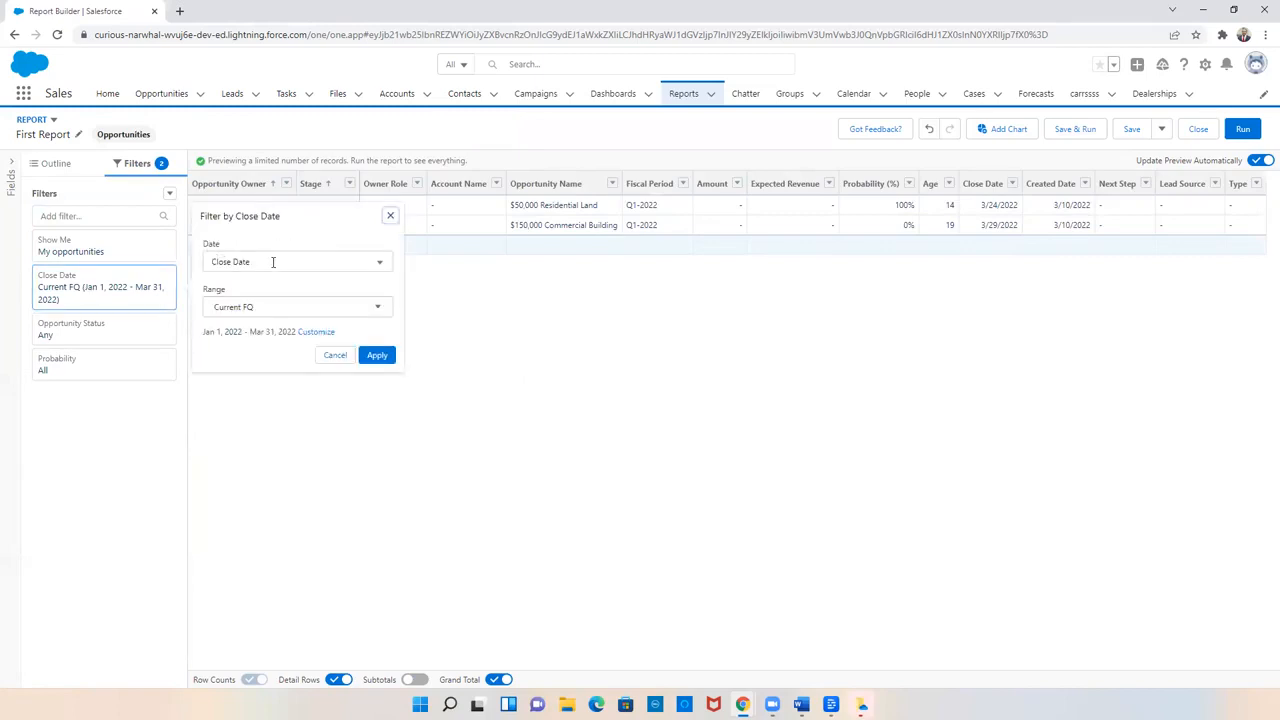
click(380, 262)
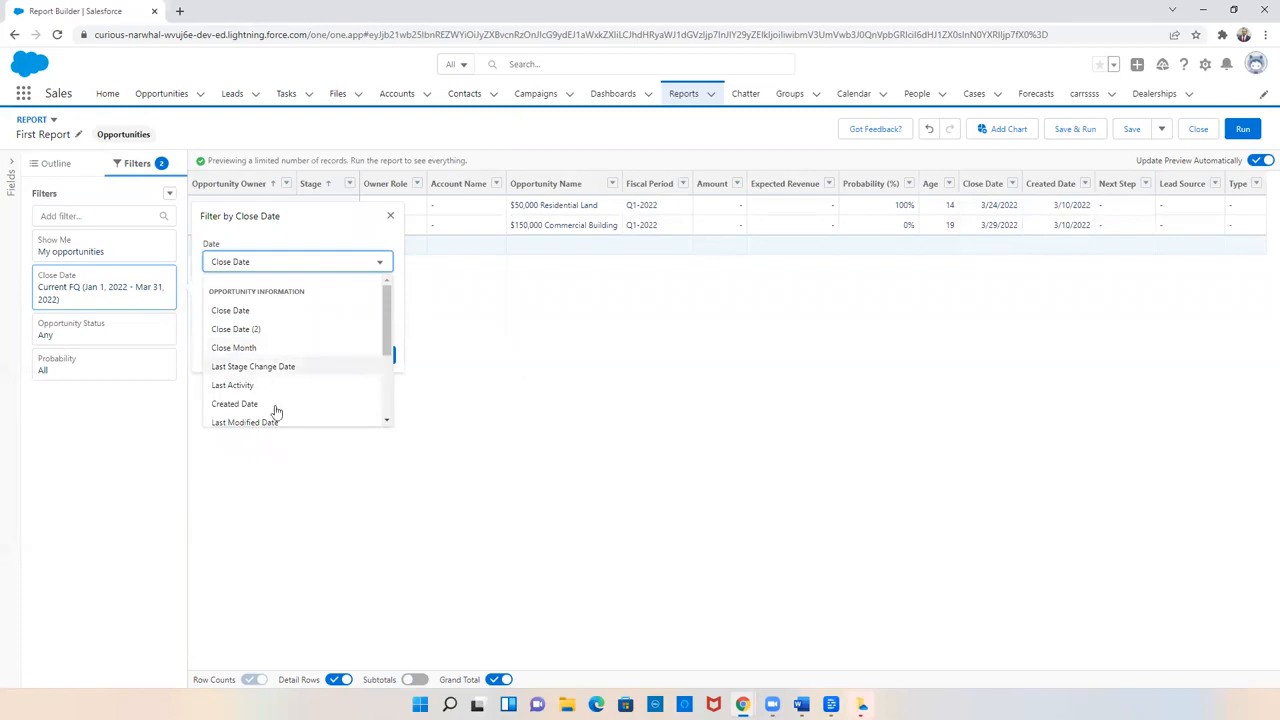
click(256, 248)
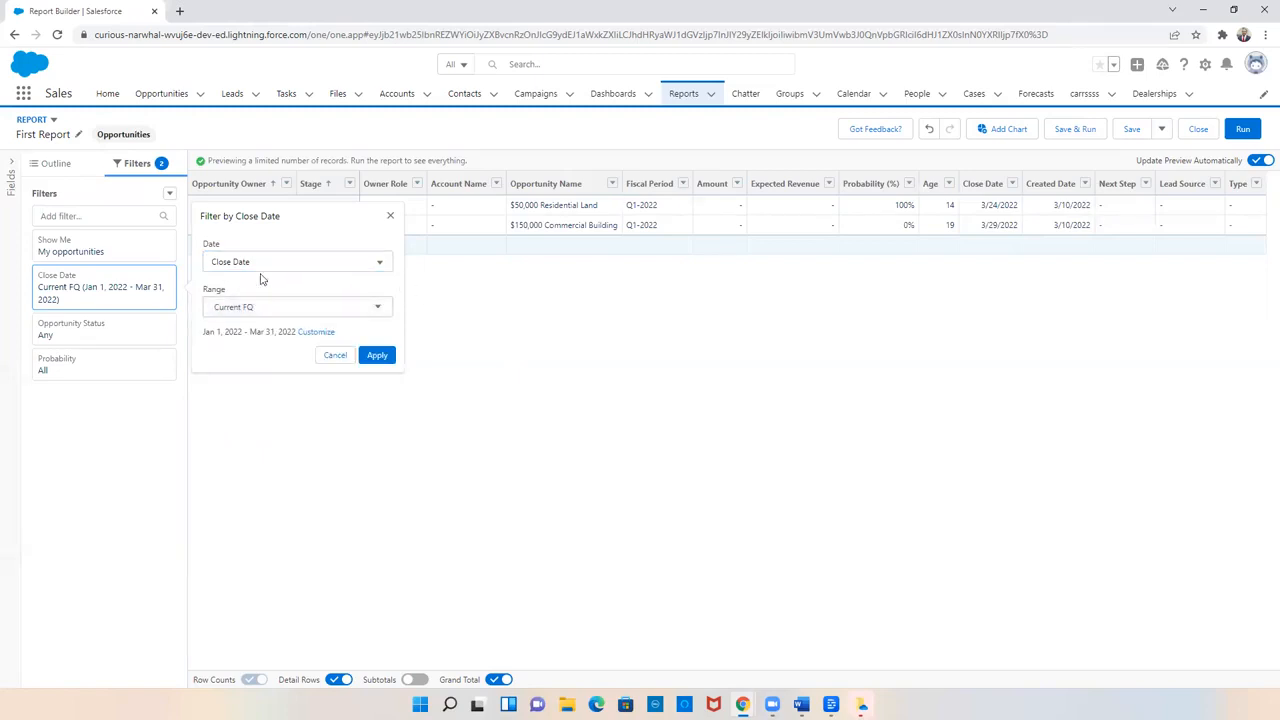
click(378, 311)
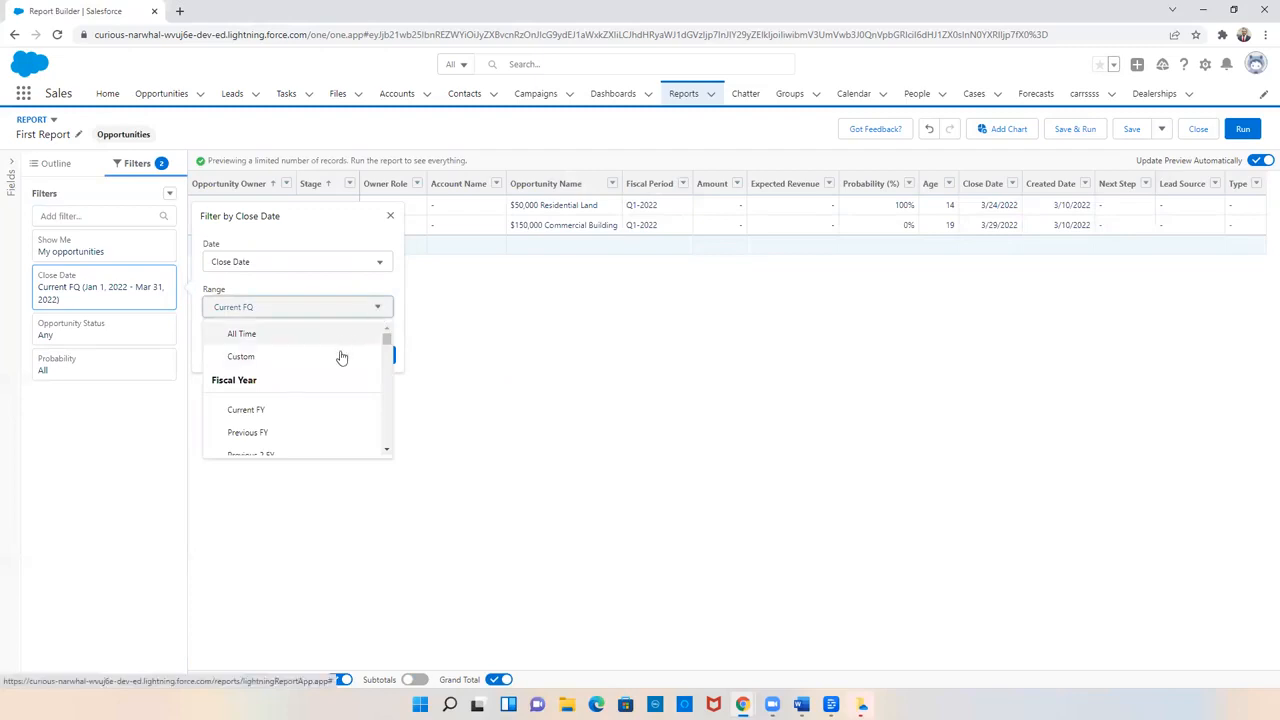
click(340, 357)
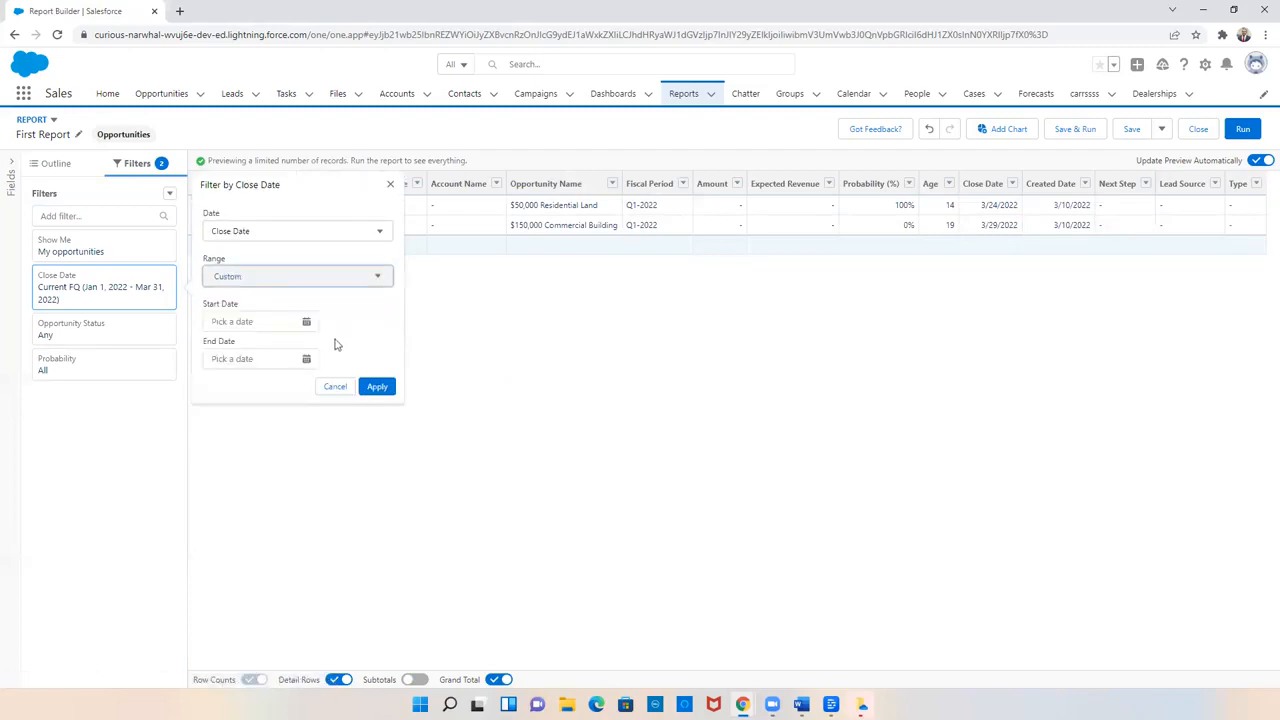
click(360, 277)
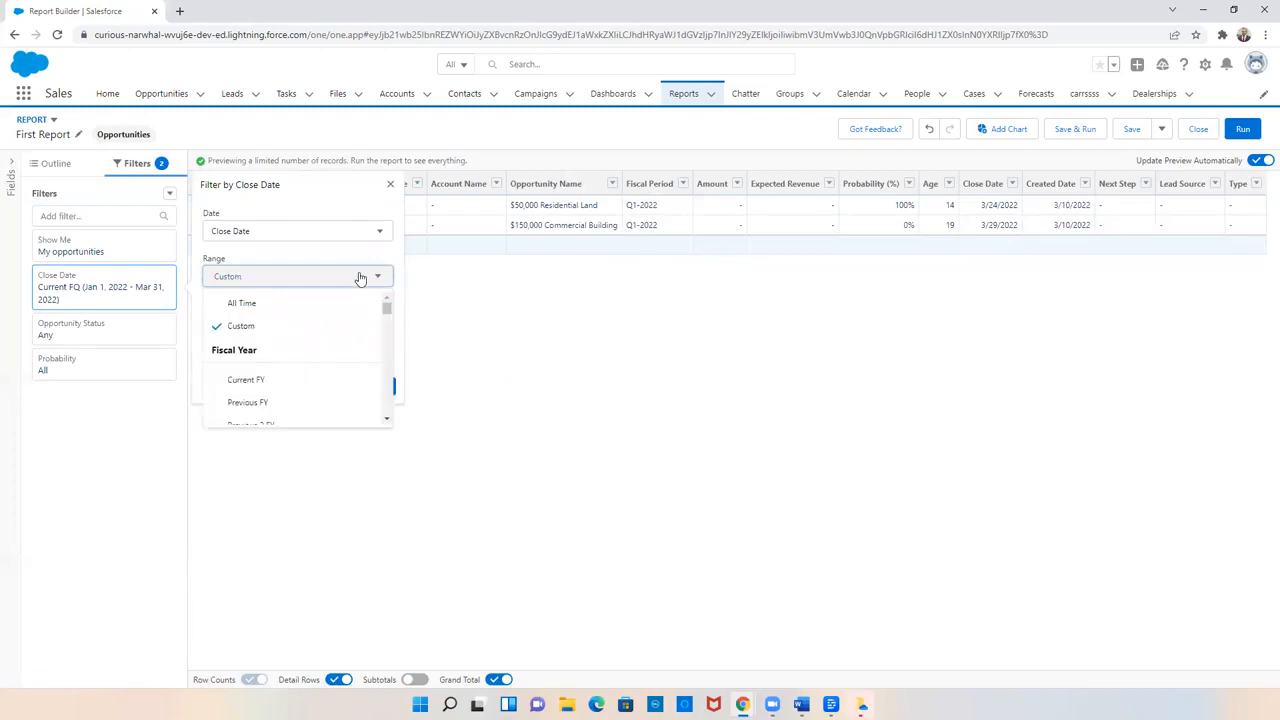
click(295, 384)
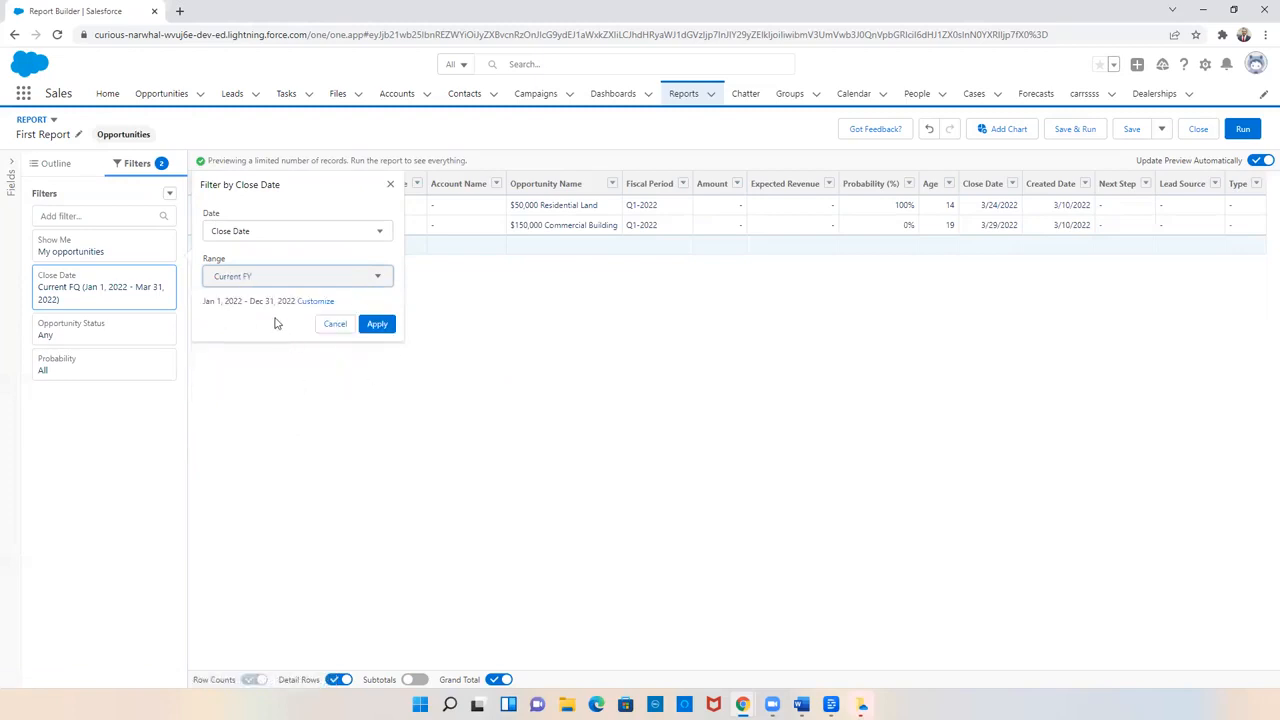
click(377, 324)
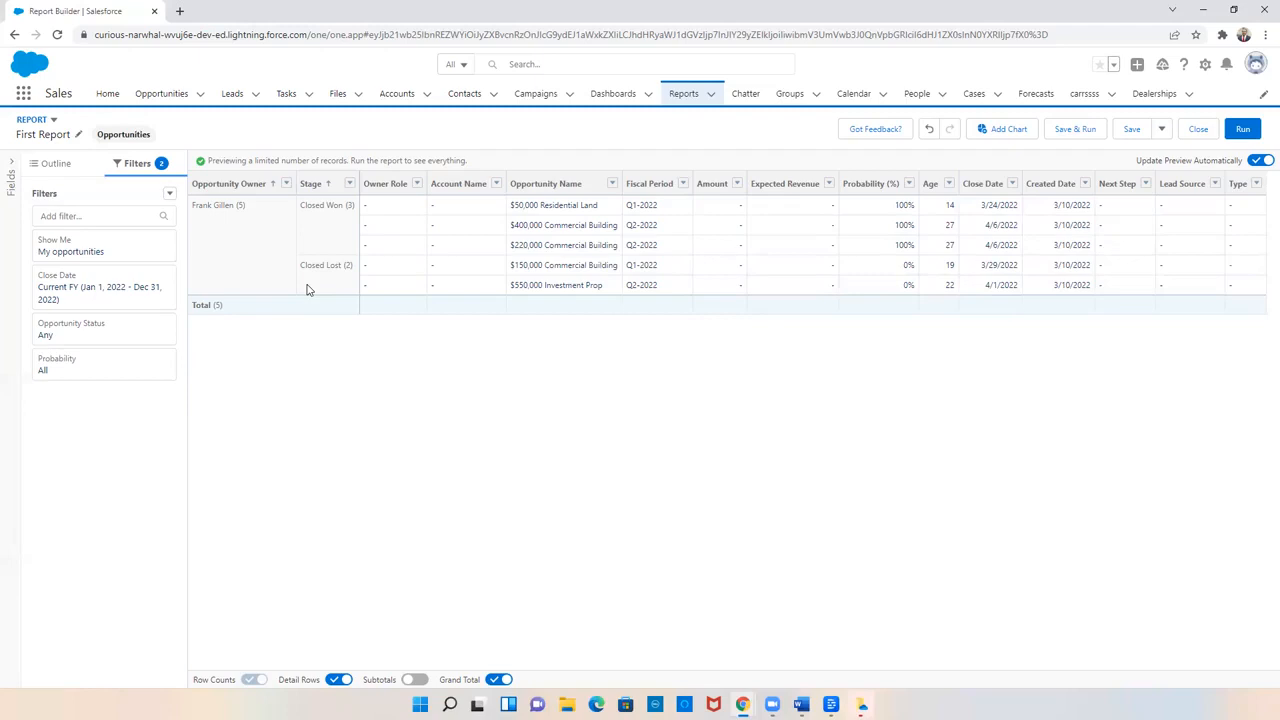
Set the Opportunity Status filter to Closed and apply it.
click(77, 337)
click(348, 337)
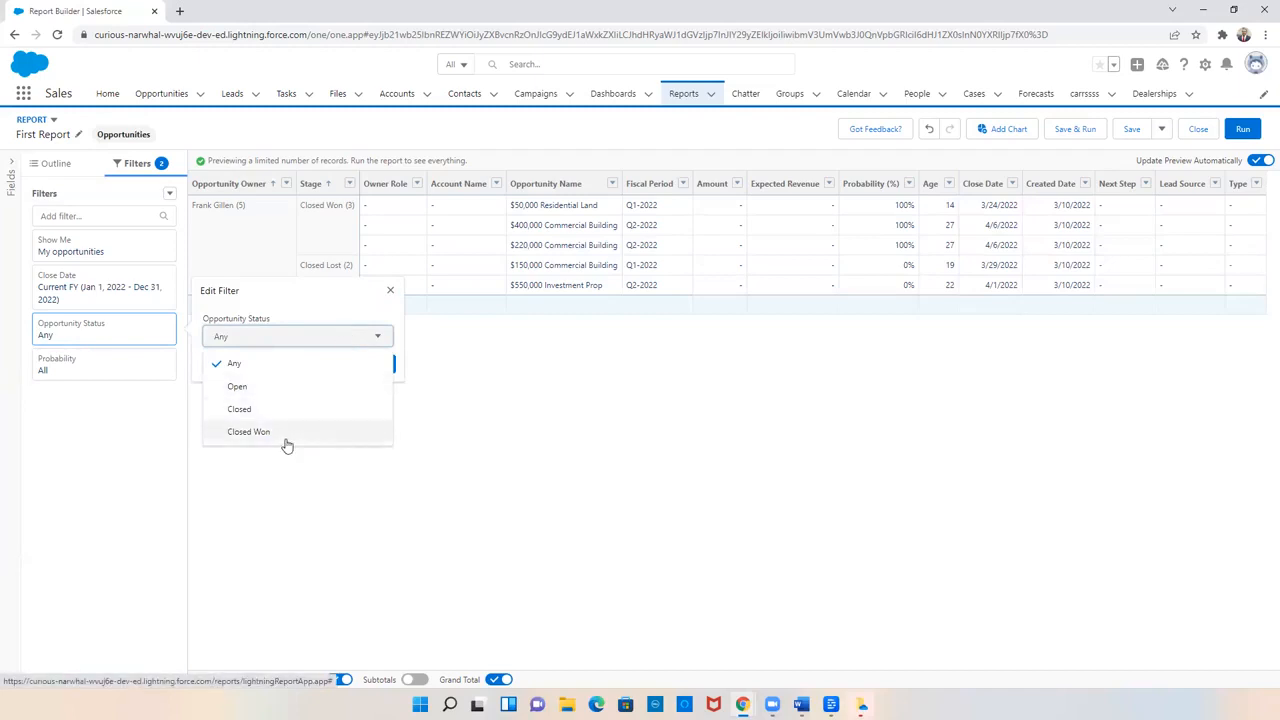
click(284, 410)
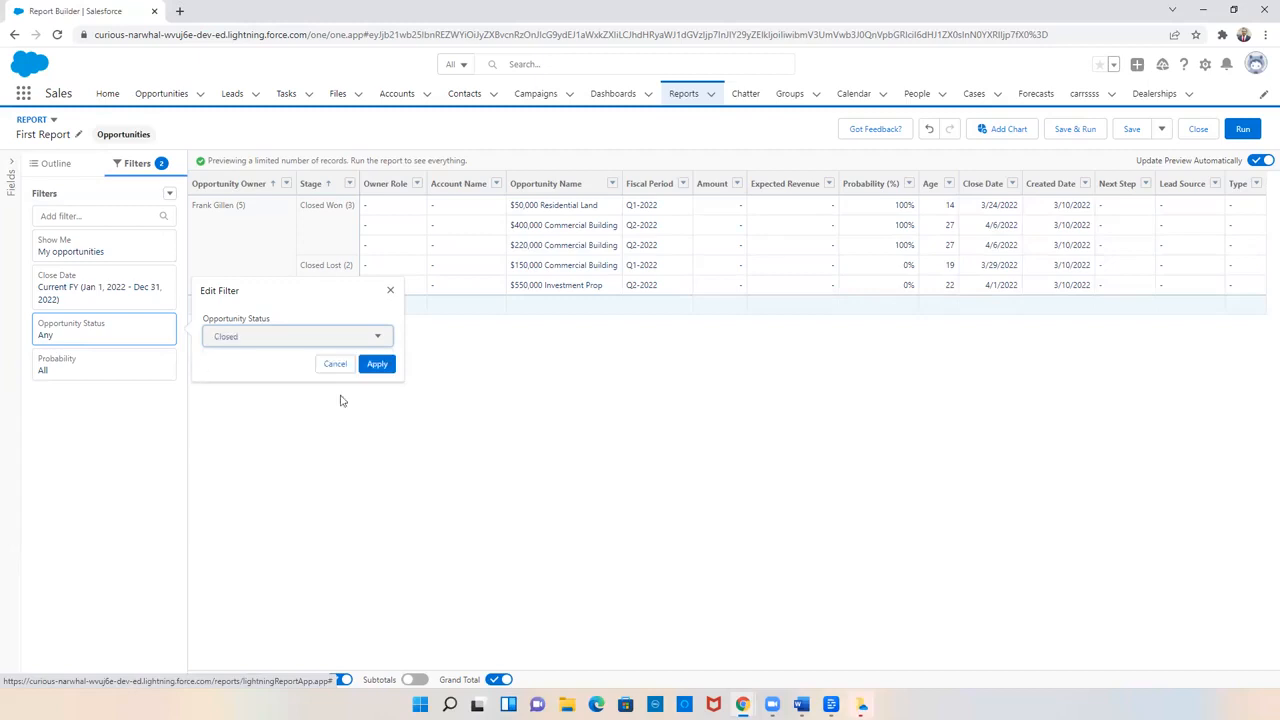
click(386, 365)
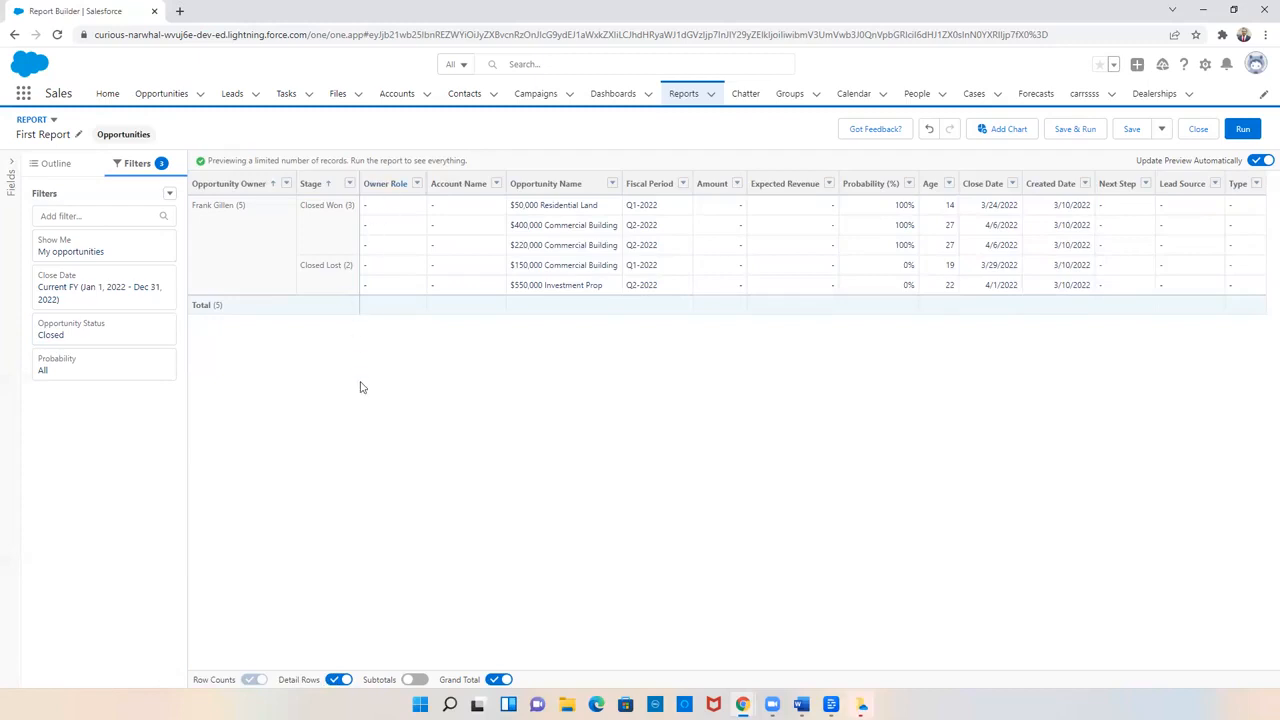
Save the report as First Report in the Private Reports folder and run it.
click(1076, 132)
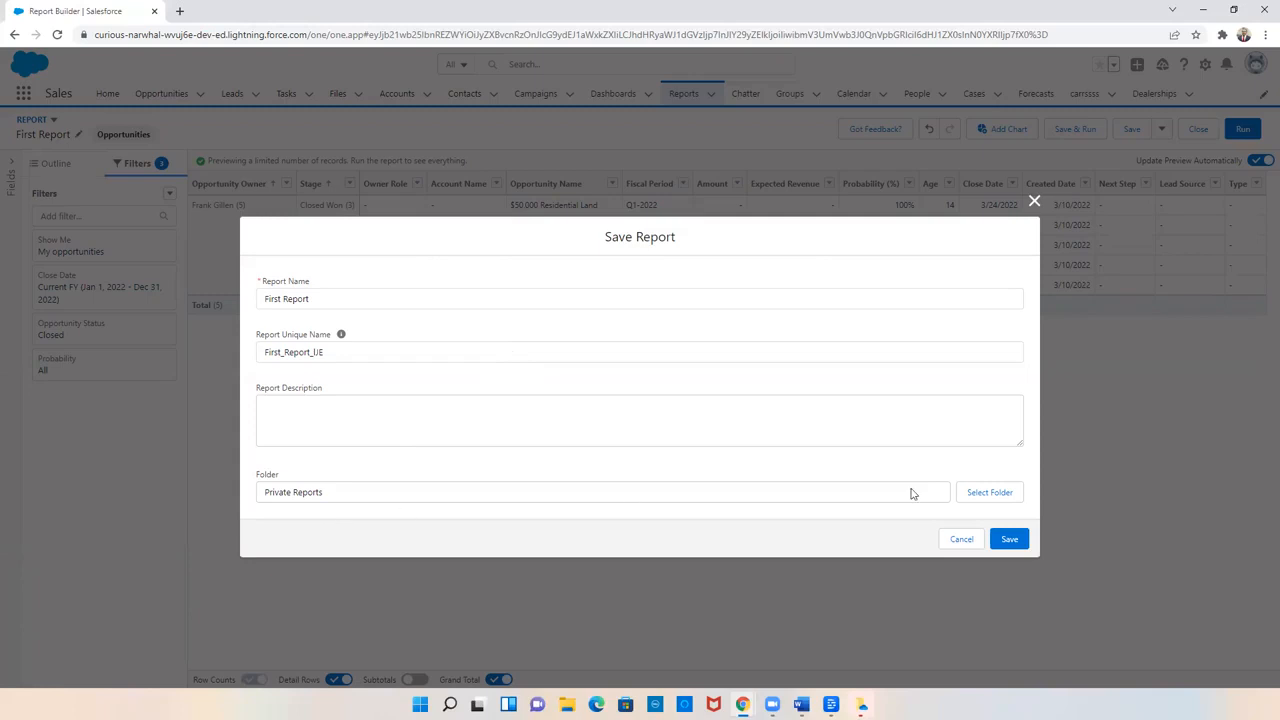
click(1000, 495)
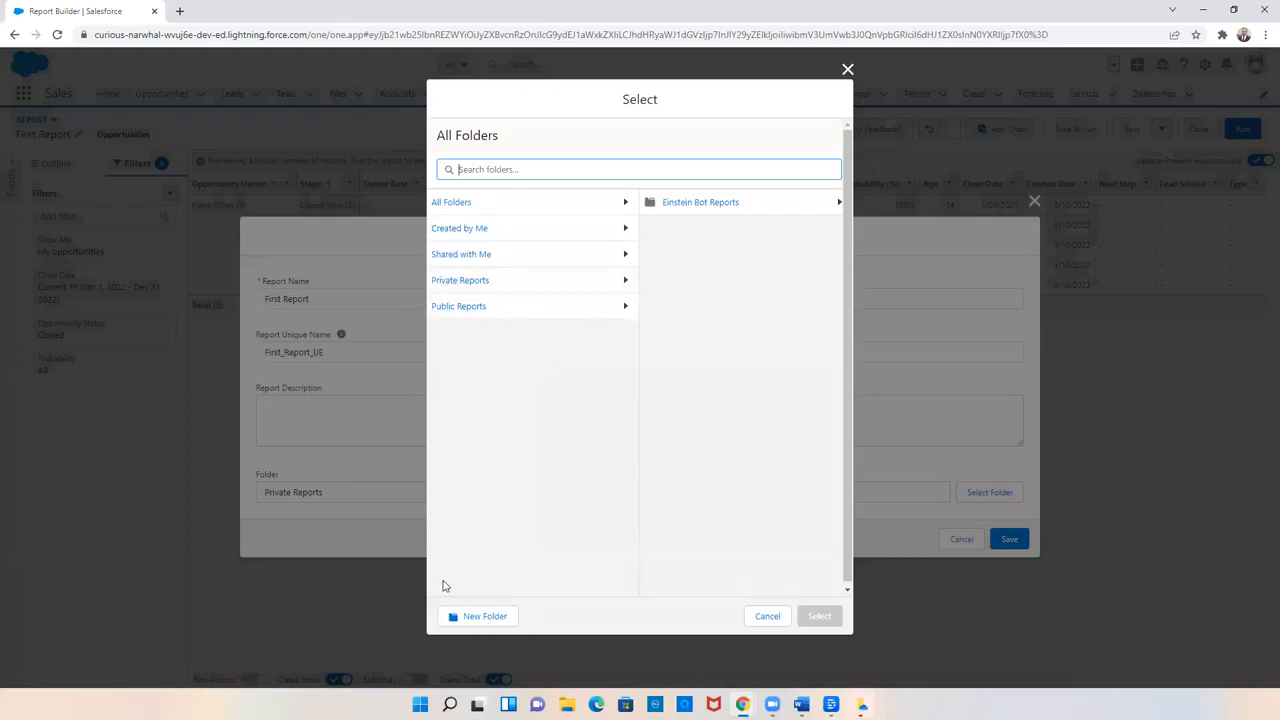
click(767, 617)
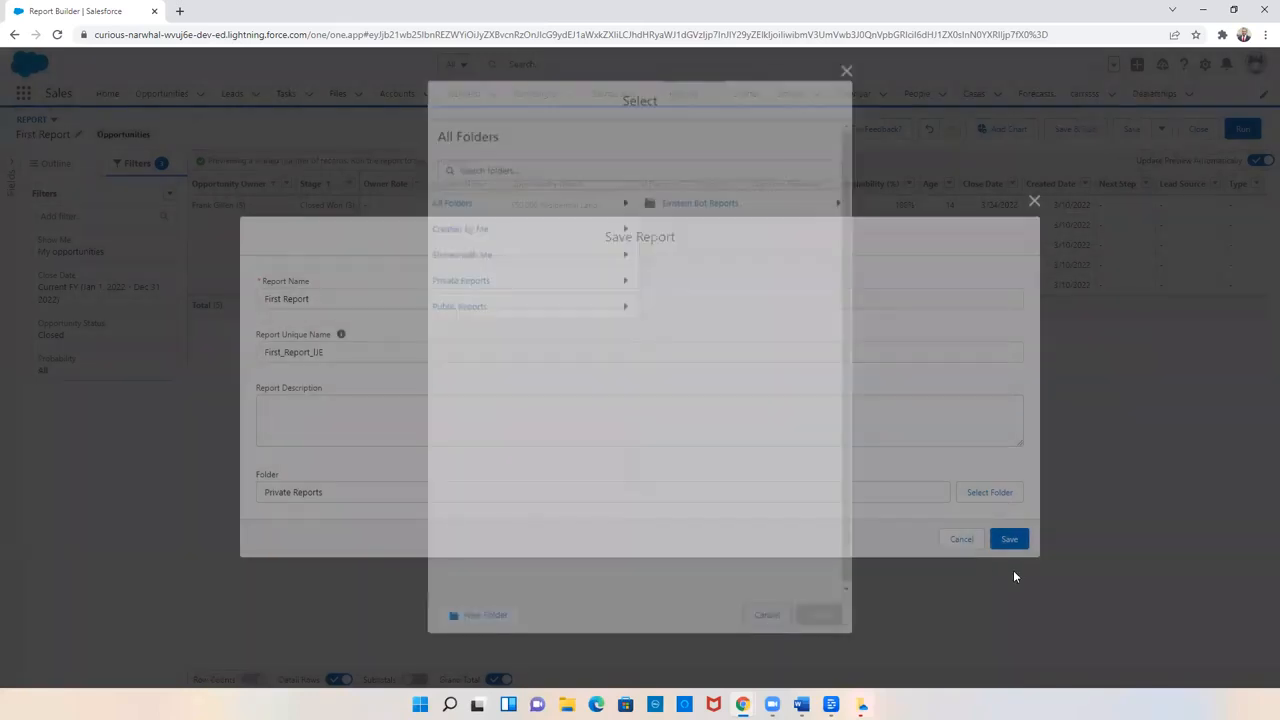
click(1010, 540)
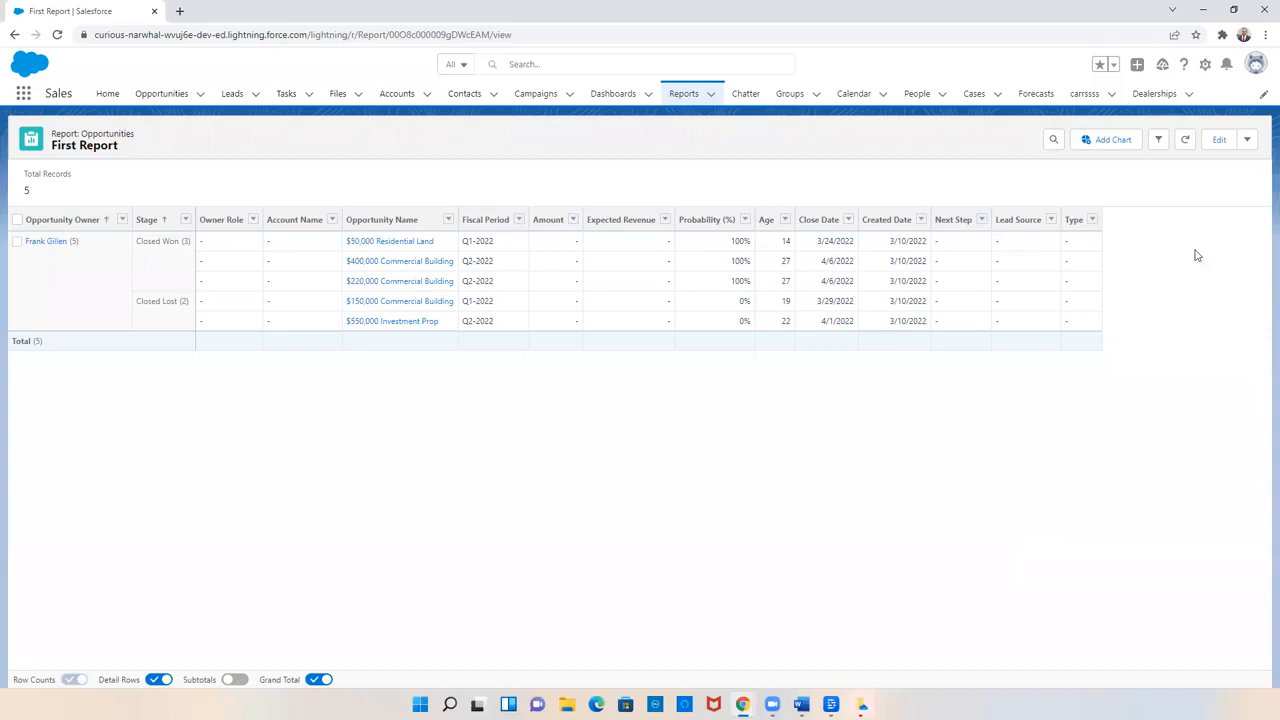
Add a chart to the report and display it as a donut.
click(1101, 141)
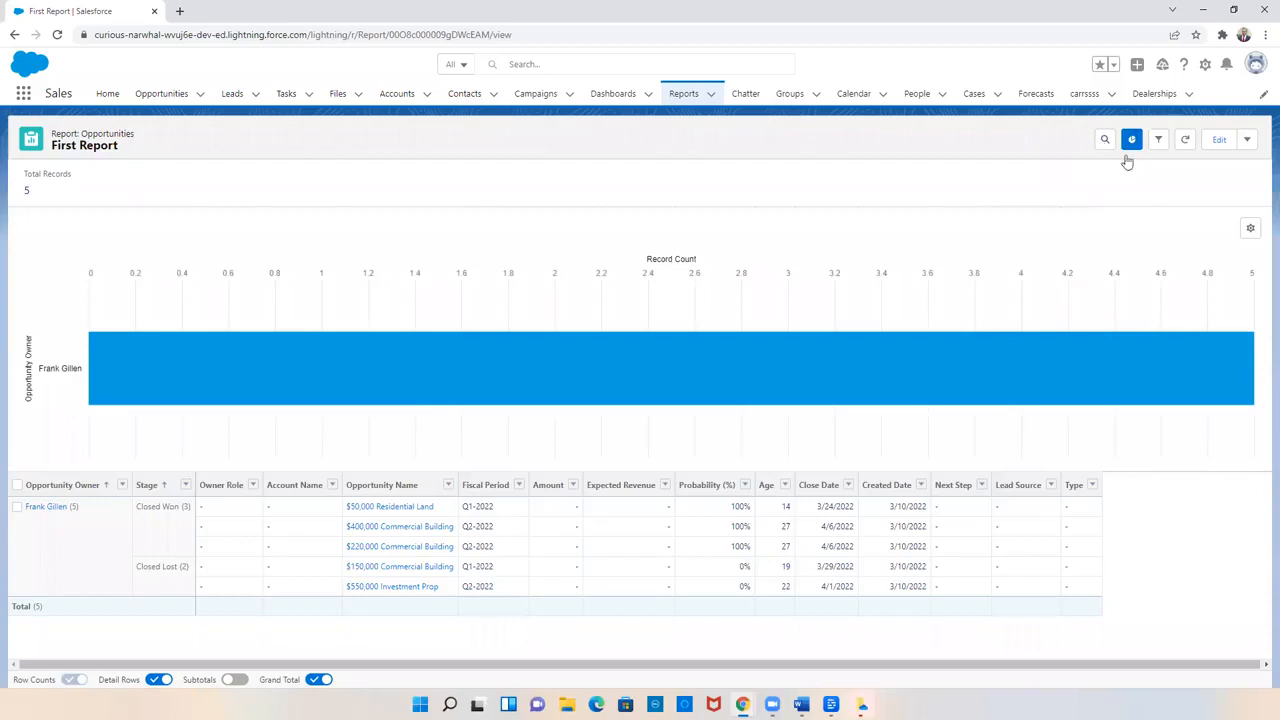
click(1249, 230)
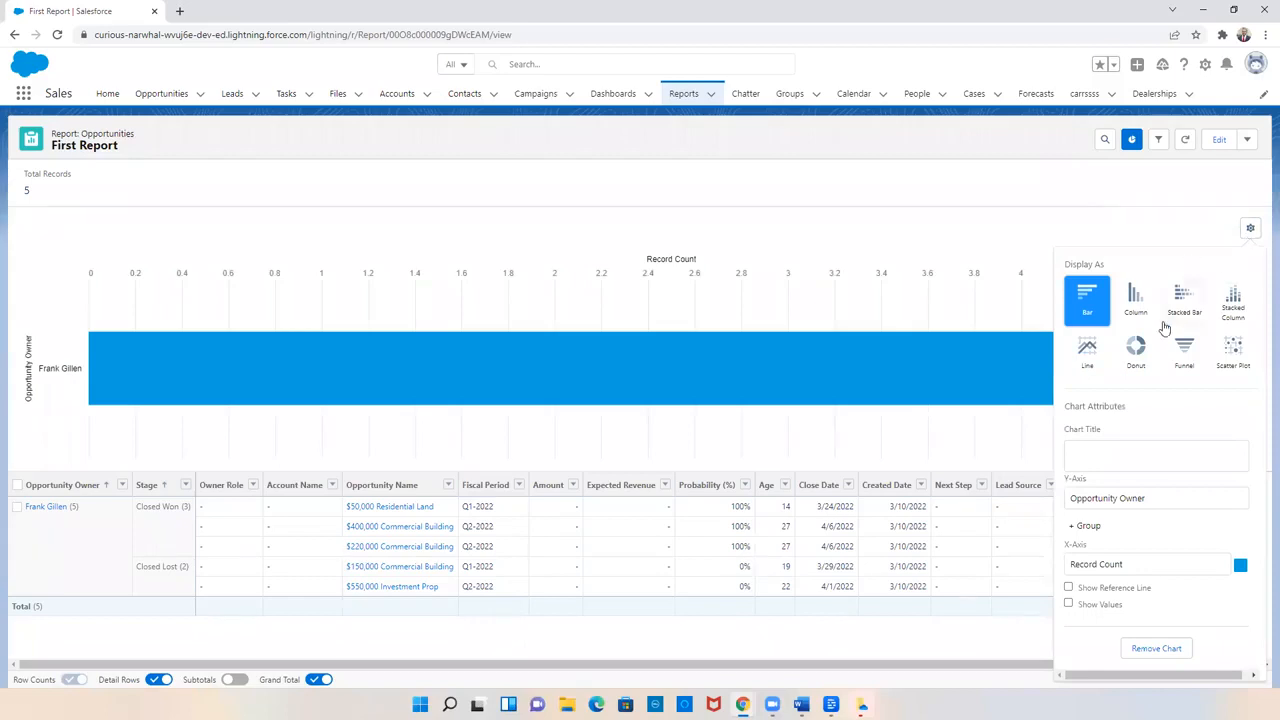
click(1137, 352)
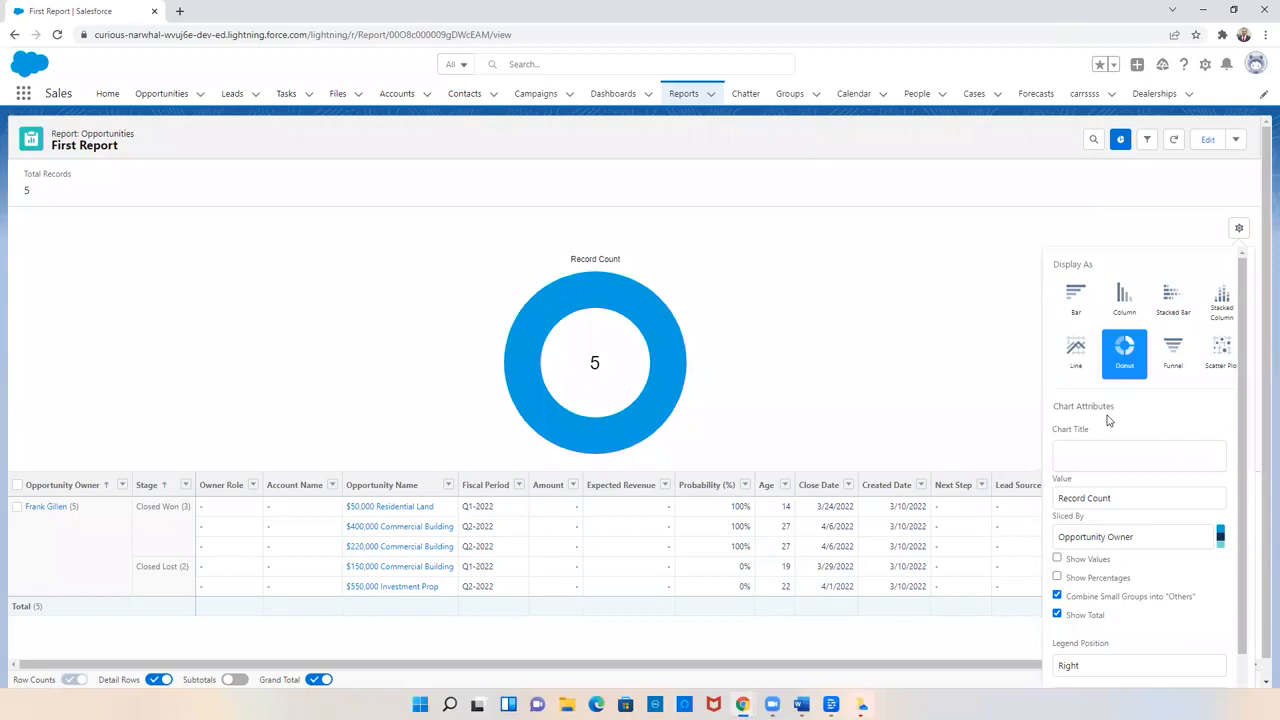
Slice the donut chart by Stage and inspect its segments.
click(1082, 540)
click(1083, 569)
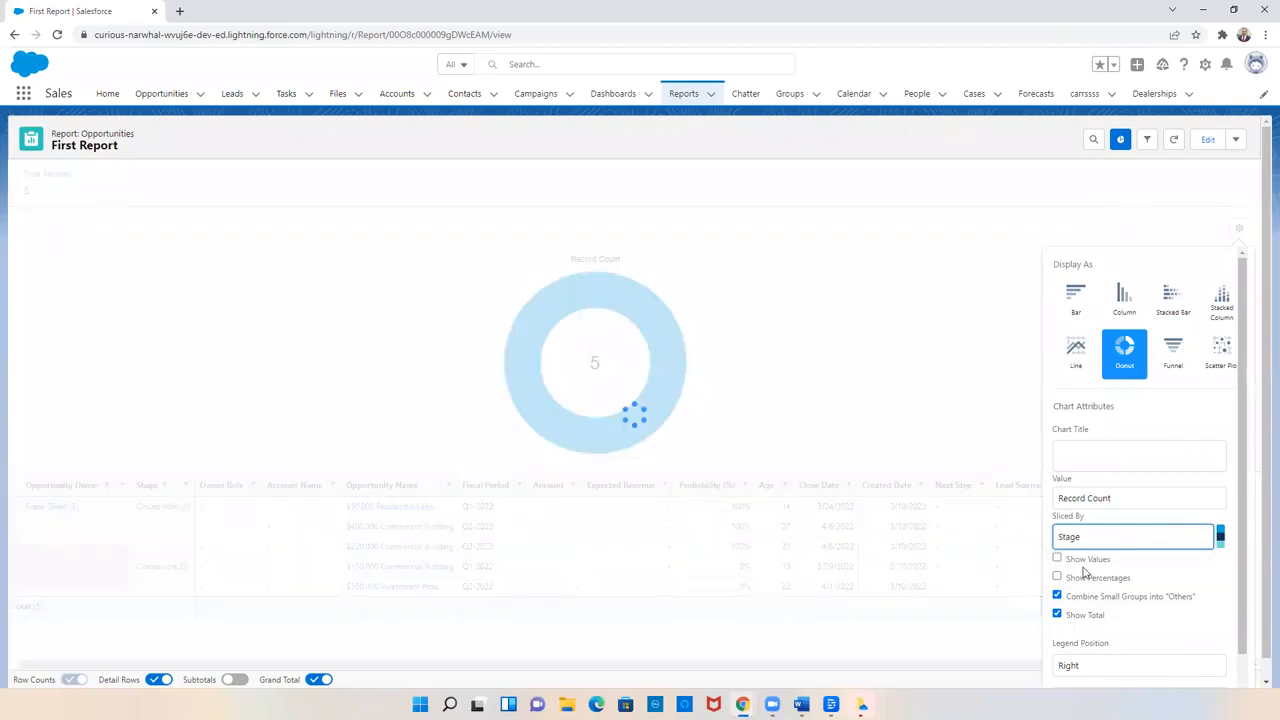
mouse_move(633, 374)
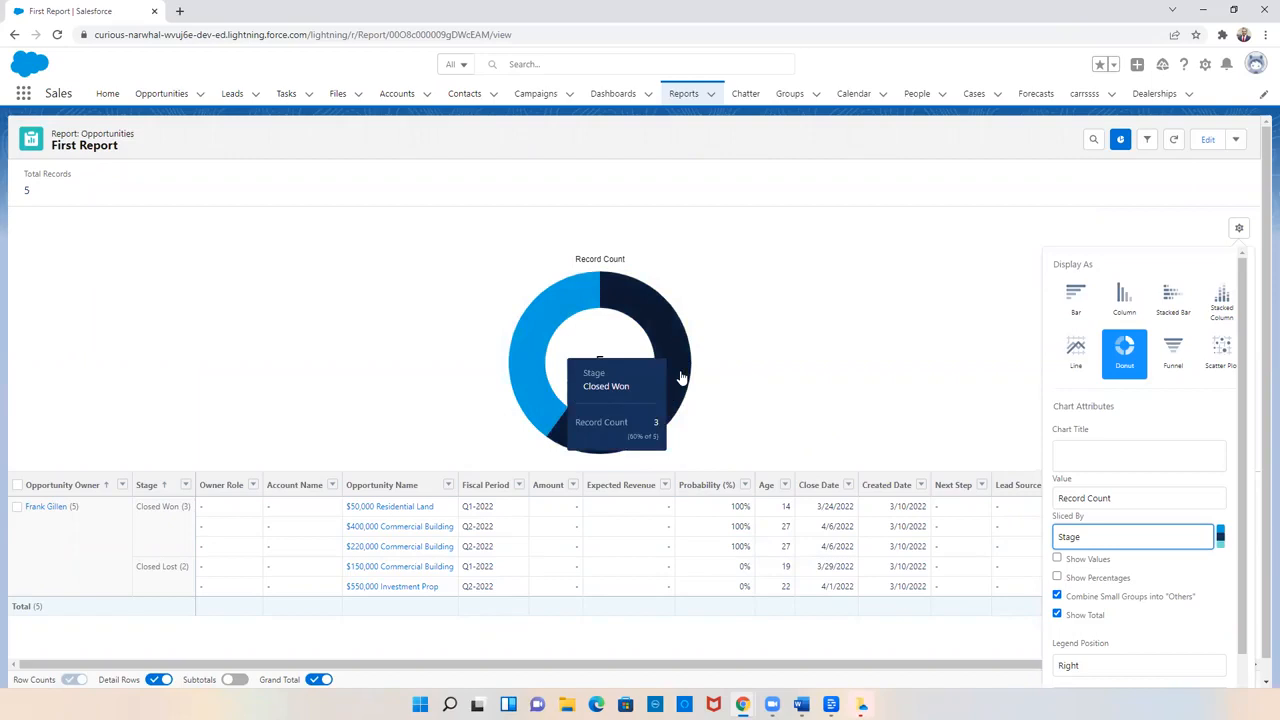
mouse_move(527, 325)
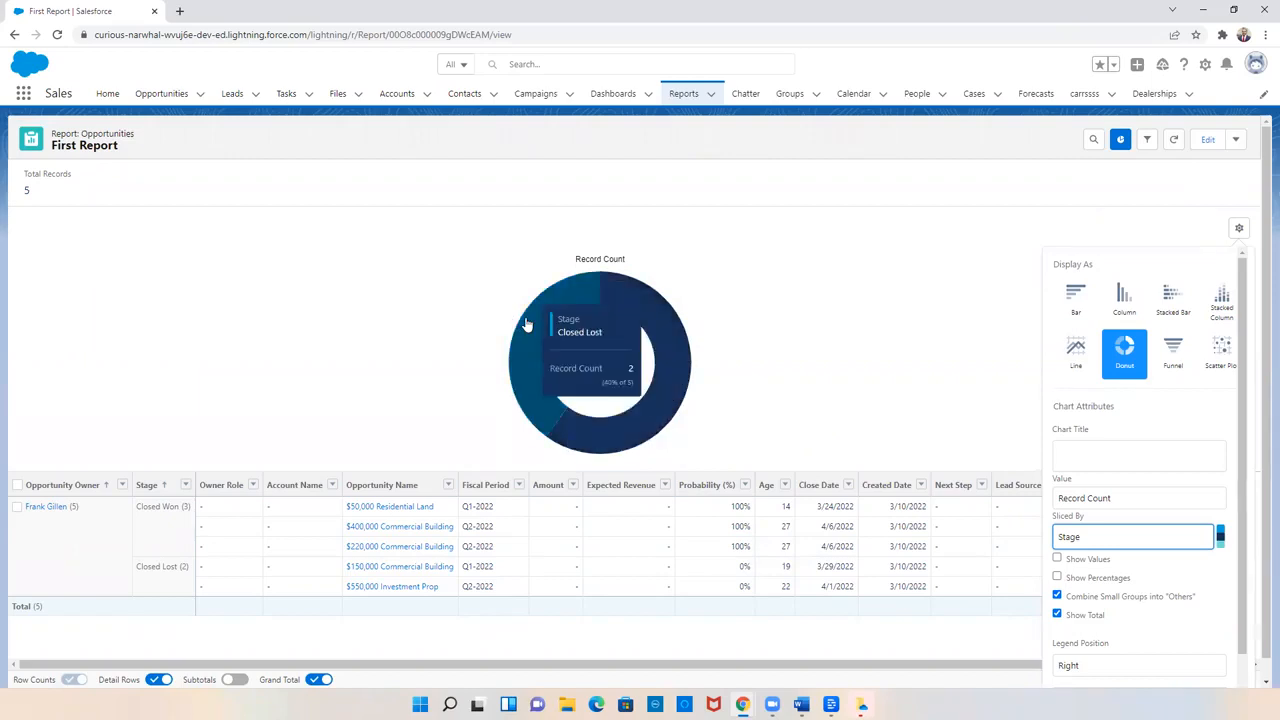
click(435, 268)
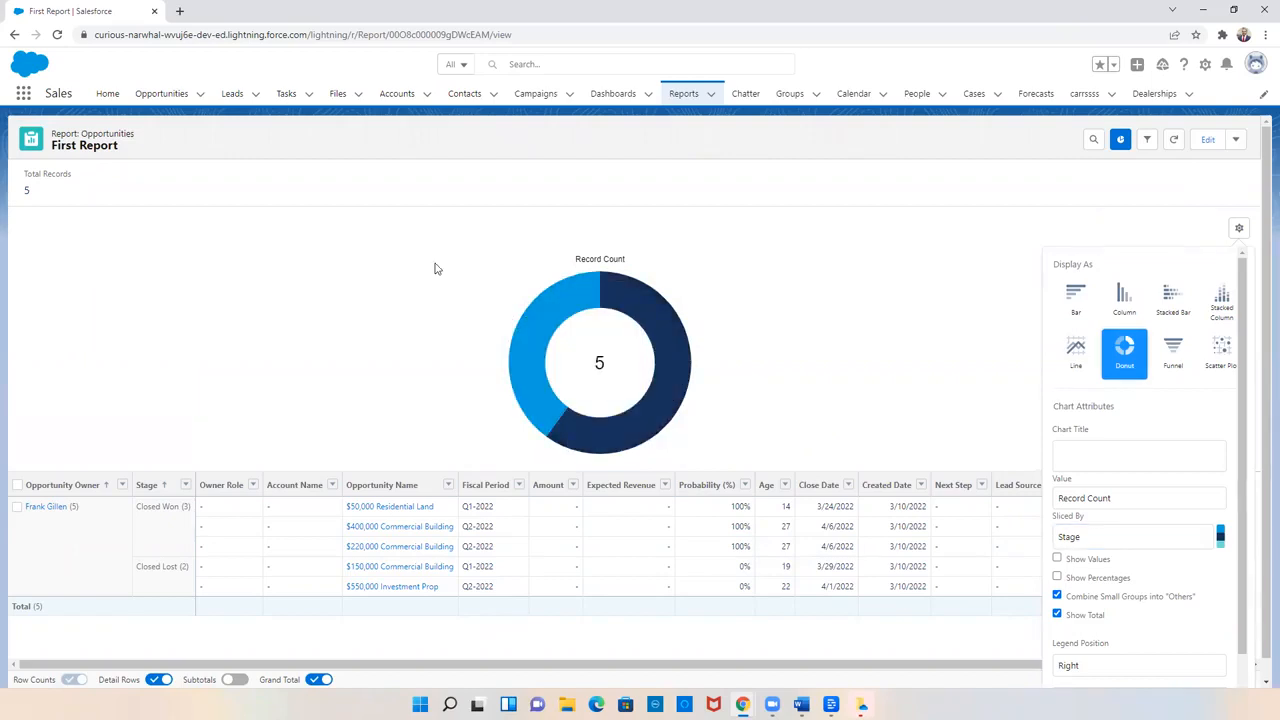